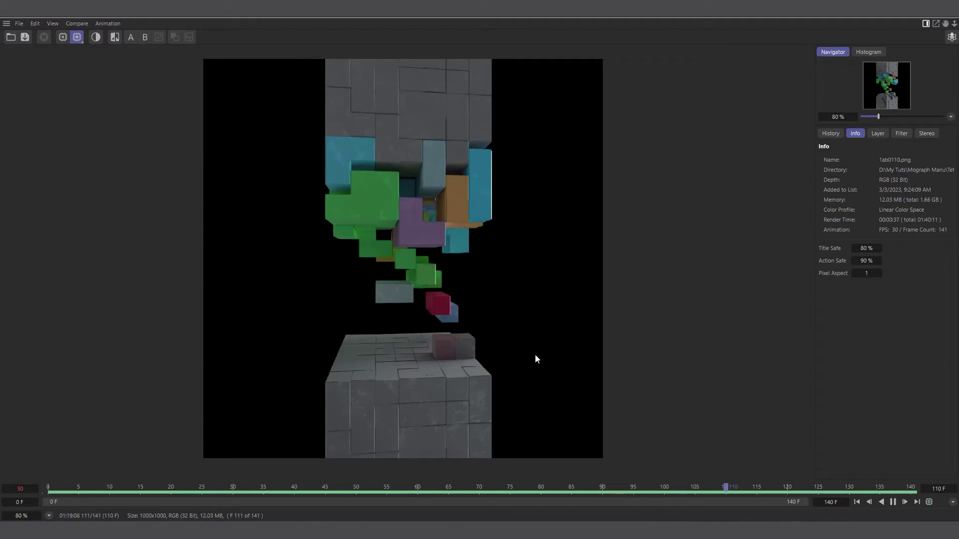
- Pause the rendered tower animation at frame 49 and switch to the YouTube tutorial page
click(891, 503)
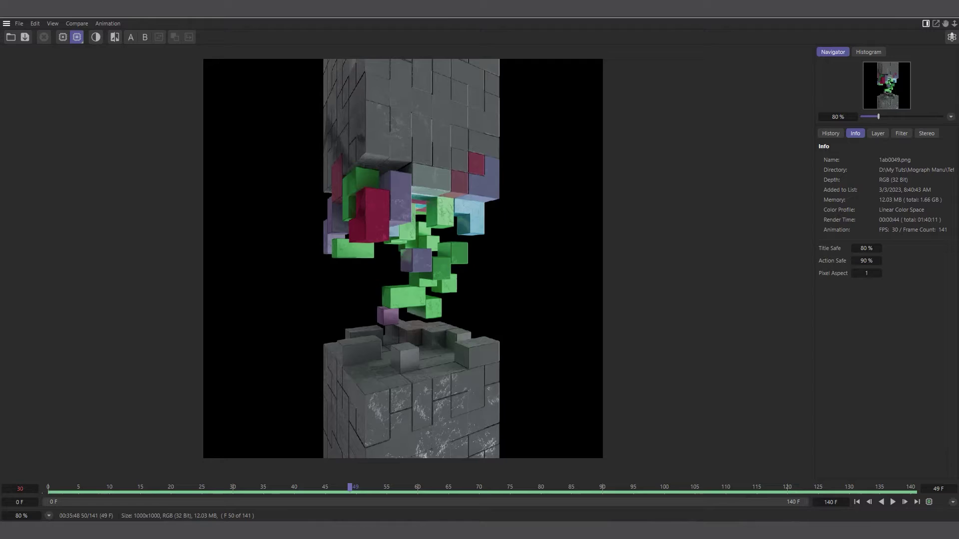
key(alt+Tab)
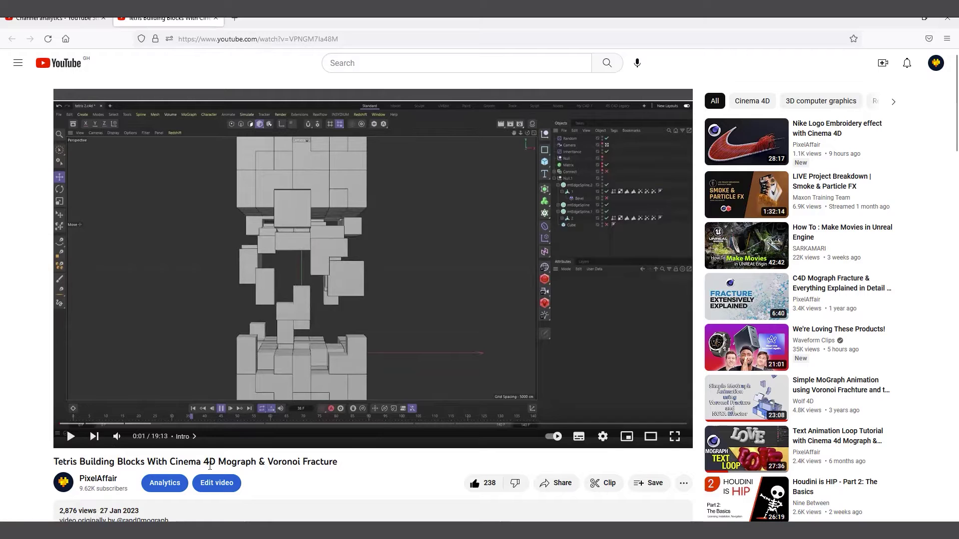
scroll(307, 474, down, 3)
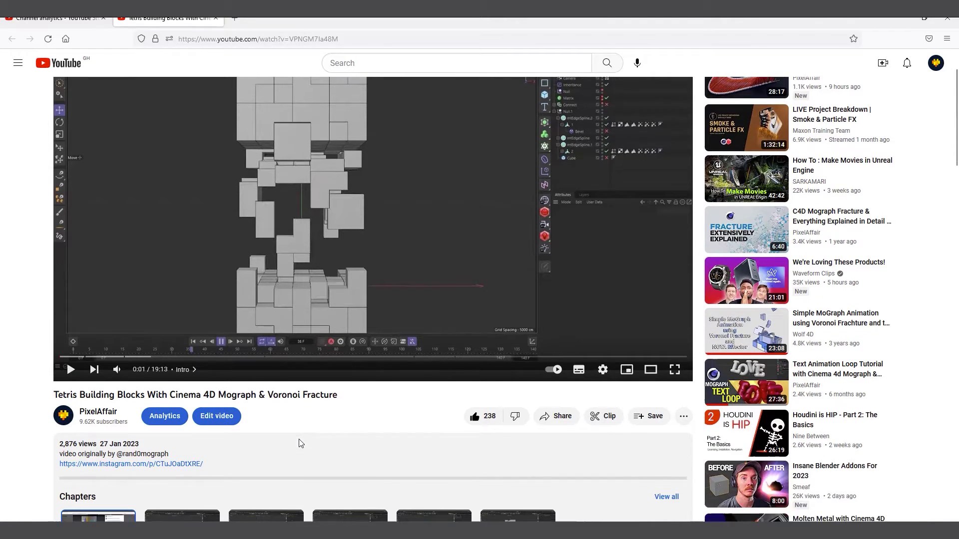
scroll(320, 362, down, 8)
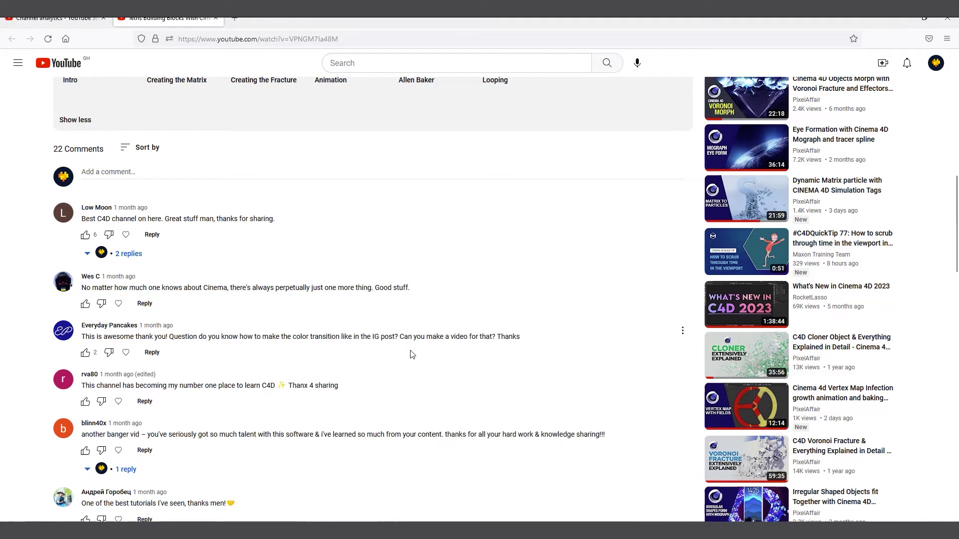
scroll(349, 357, down, 3)
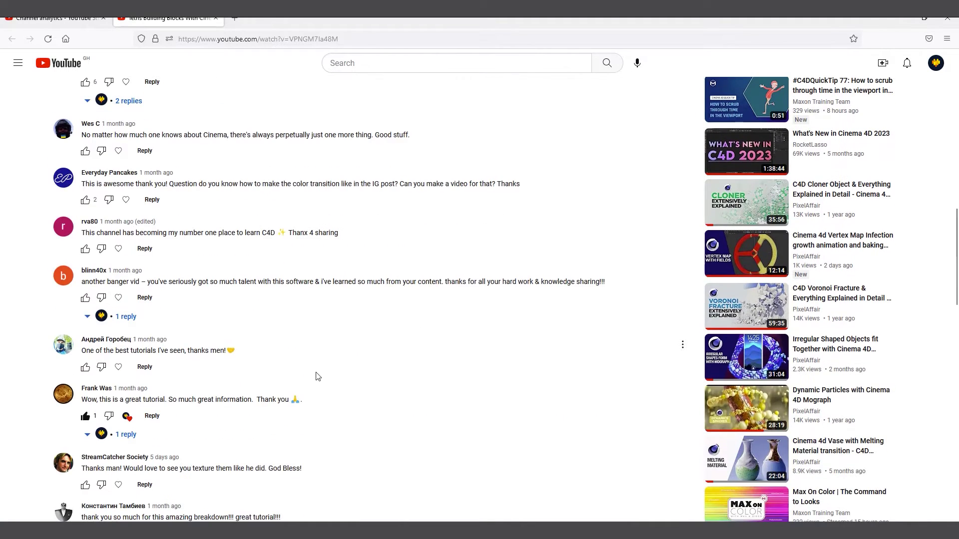
click(86, 414)
scroll(224, 396, down, 2)
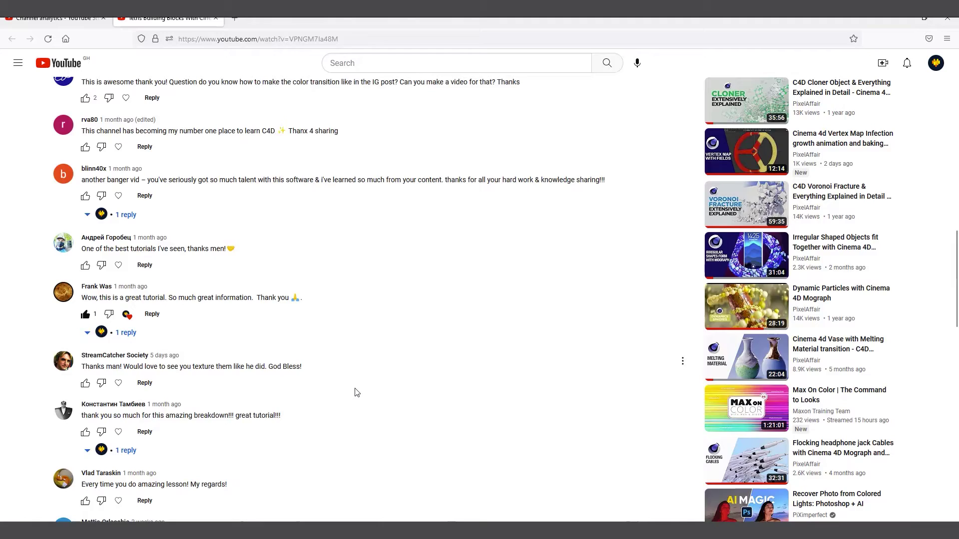
scroll(355, 392, up, 10)
scroll(386, 442, up, 3)
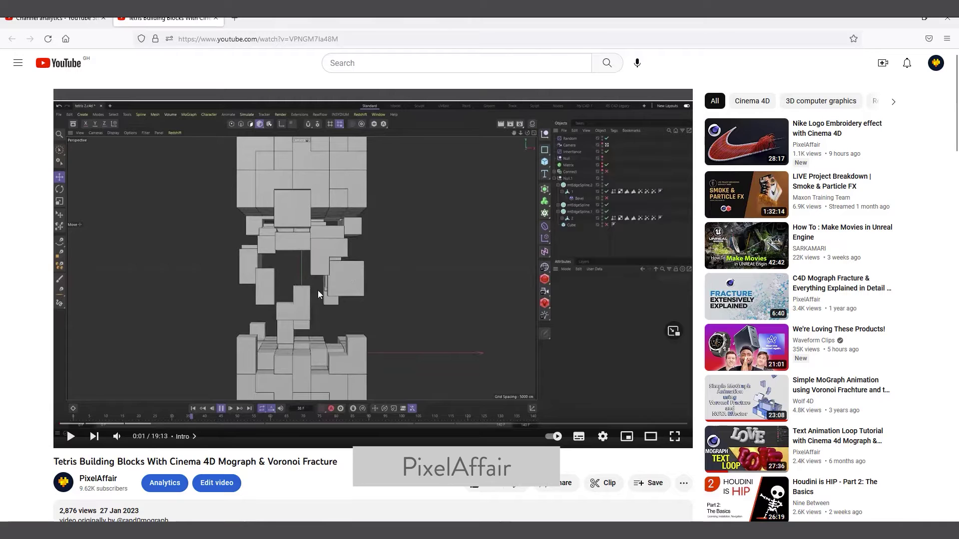
- Minimize the browser, then play the rendered animation further in the Picture Viewer and pause it
click(902, 23)
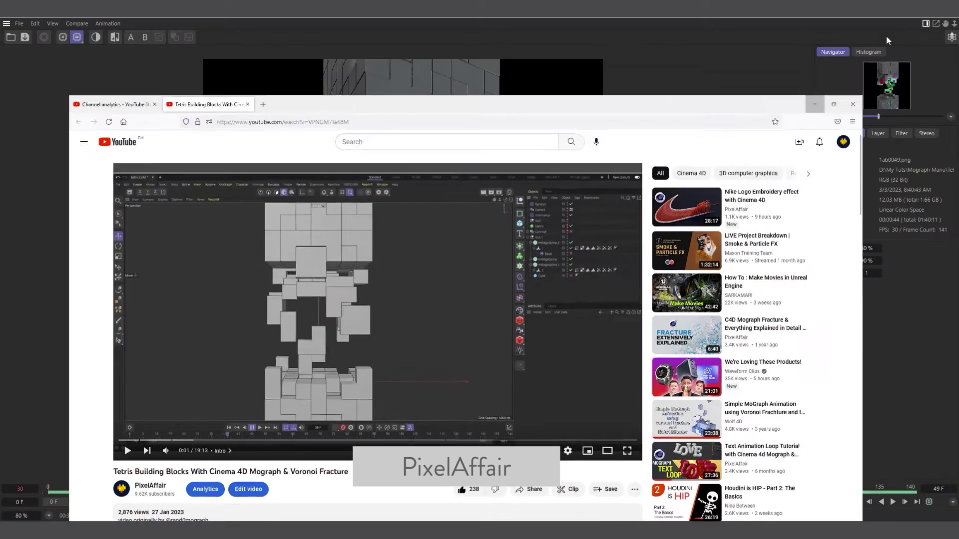
click(891, 502)
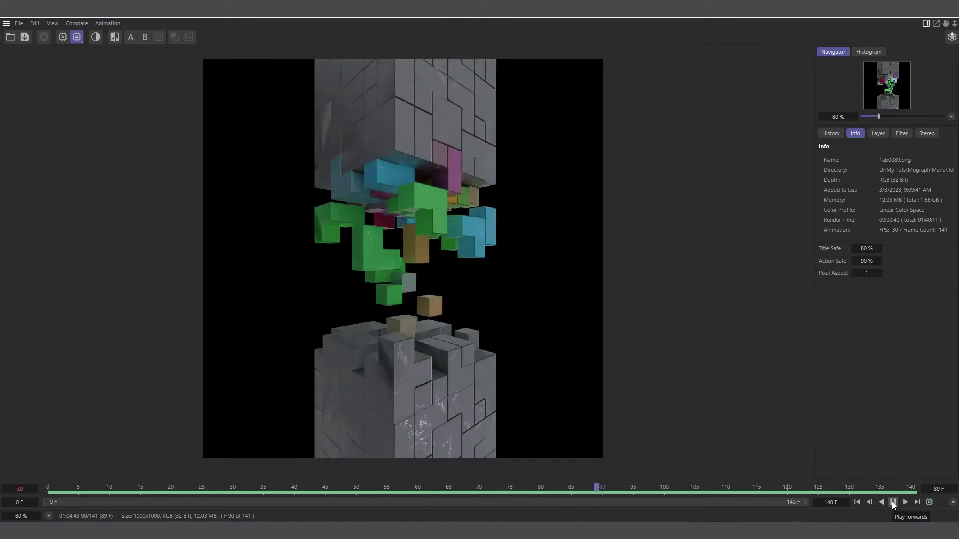
click(892, 501)
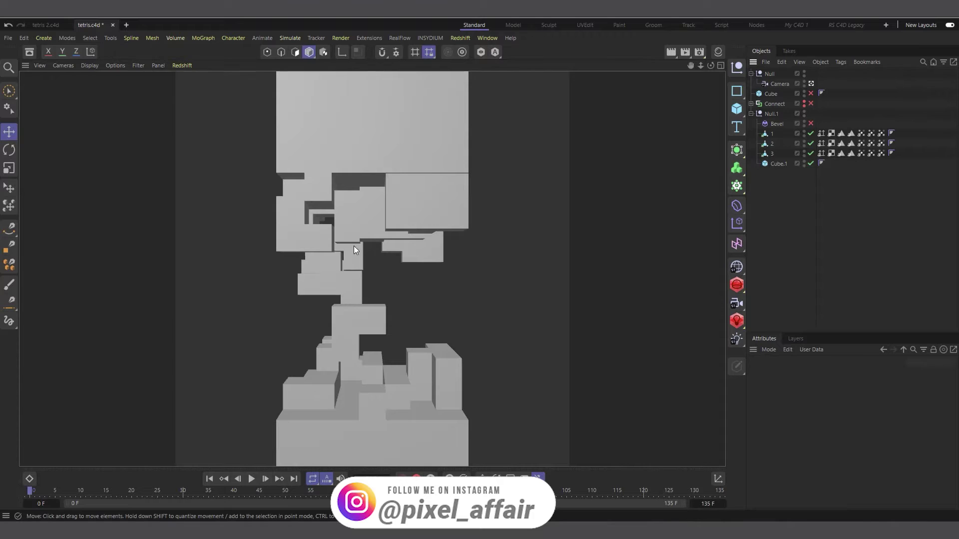
- Preview the blocks falling to frame 87 and compare the time offsets of Alembic objects 2 and 1
click(251, 479)
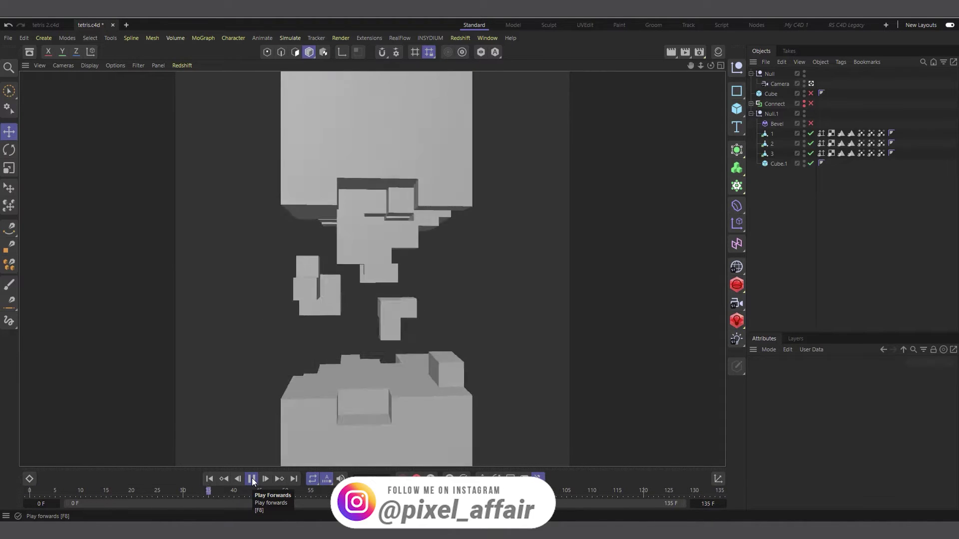
click(252, 480)
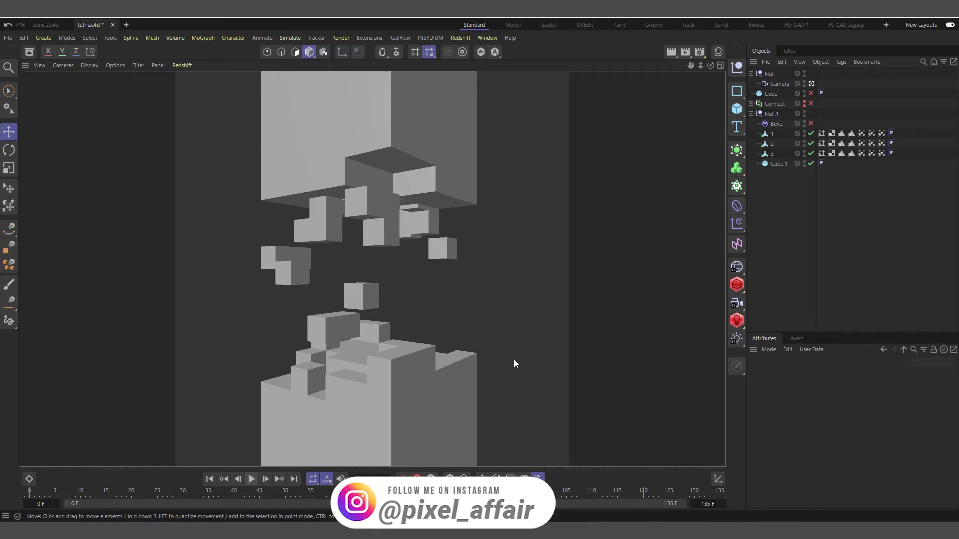
click(771, 142)
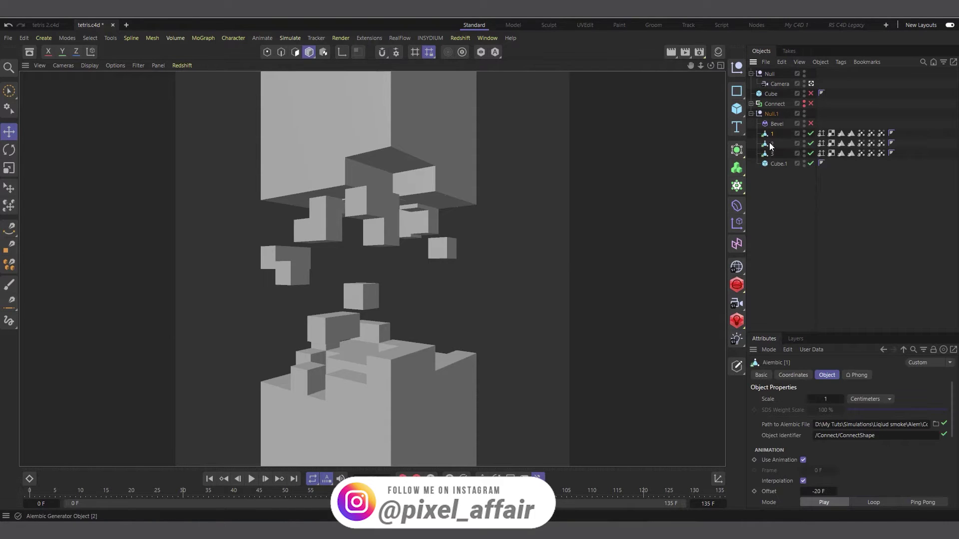
click(772, 135)
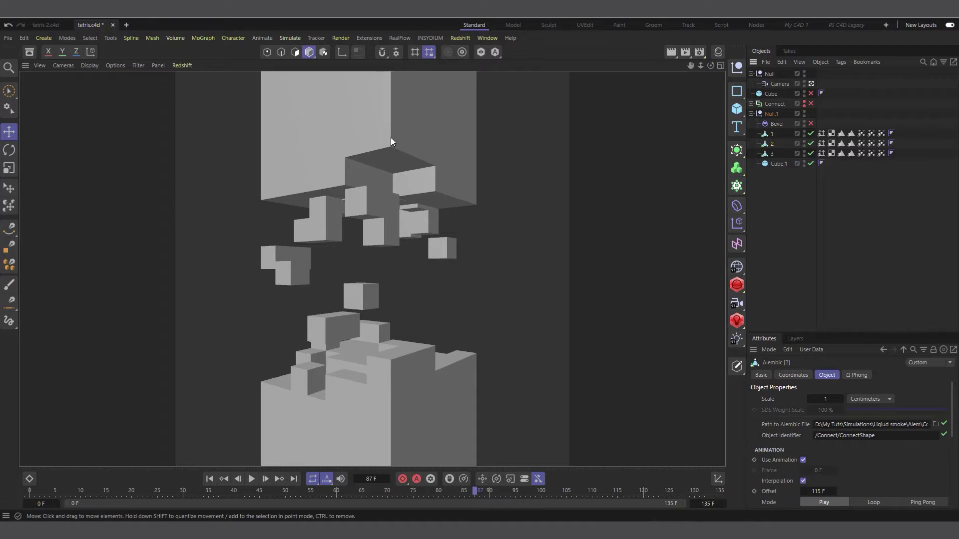
click(422, 245)
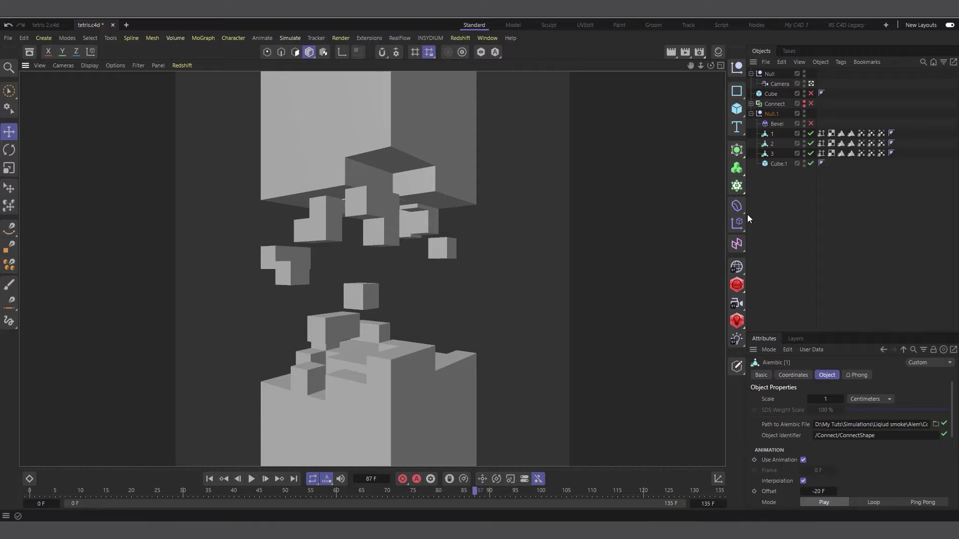
- Add a Voronoi Fracture object and place it below Cube.1 in the hierarchy
click(741, 193)
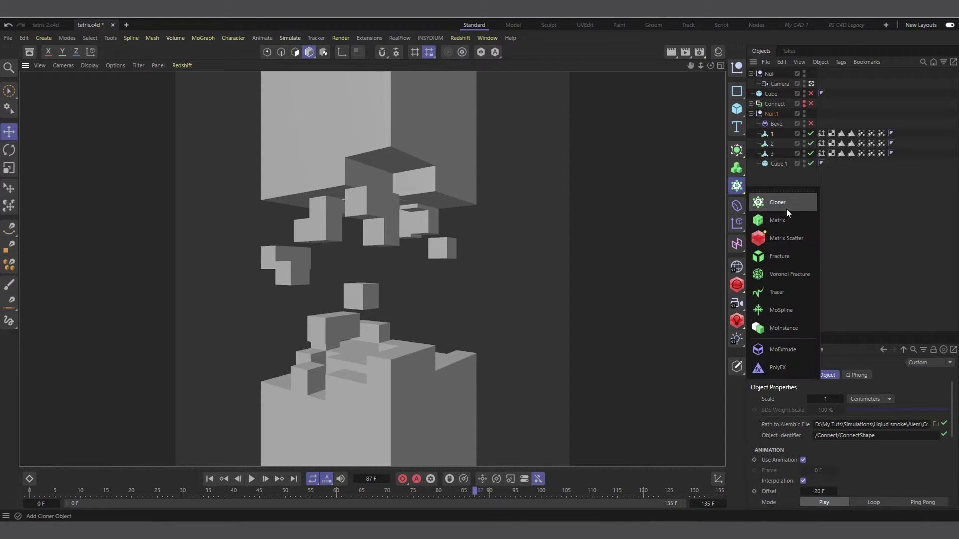
click(783, 274)
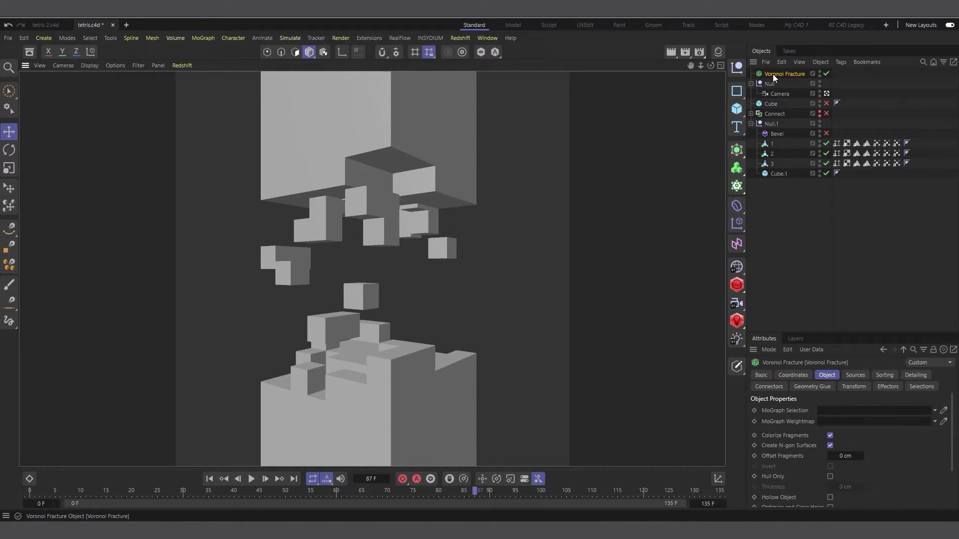
drag(773, 76, 784, 245)
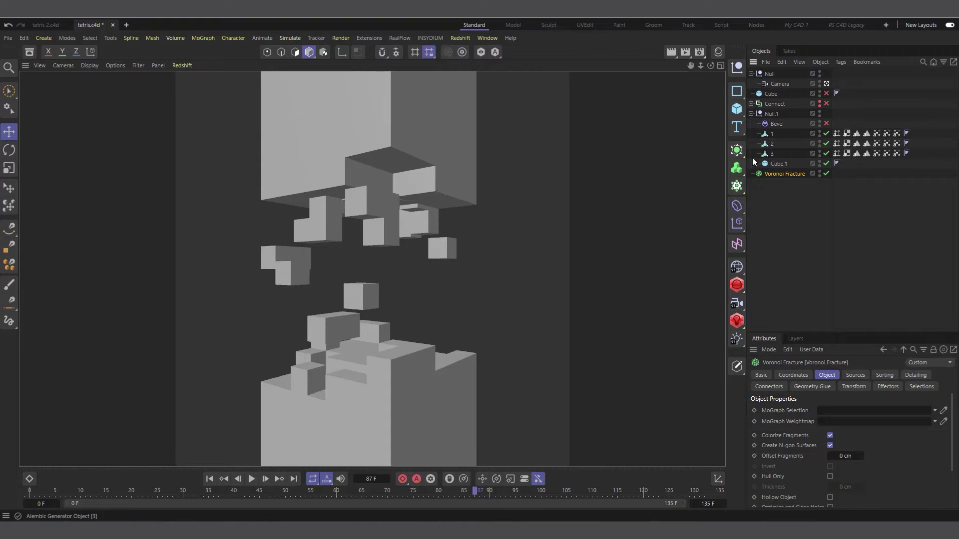
- Put the collapsed Null.1 block group inside the Voronoi Fracture at frame 0
click(769, 115)
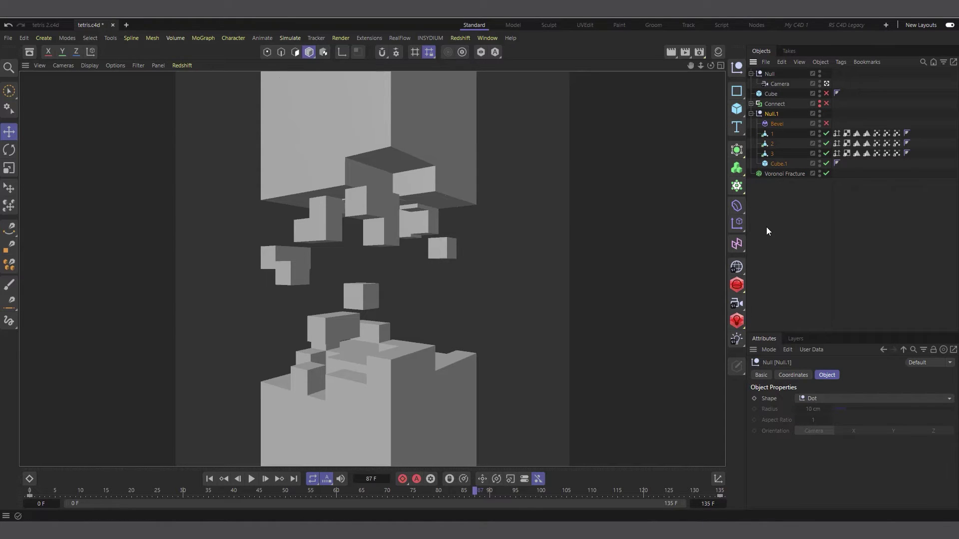
click(209, 478)
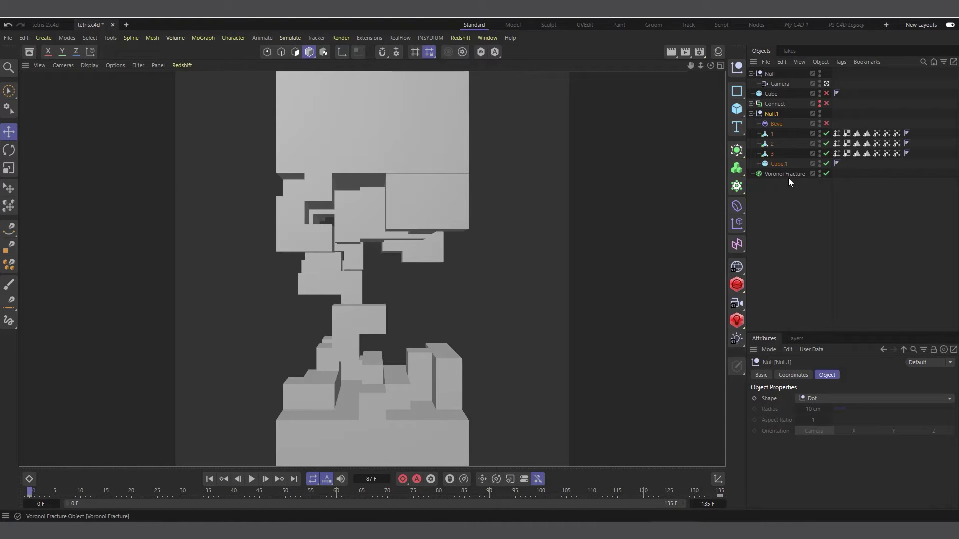
click(750, 114)
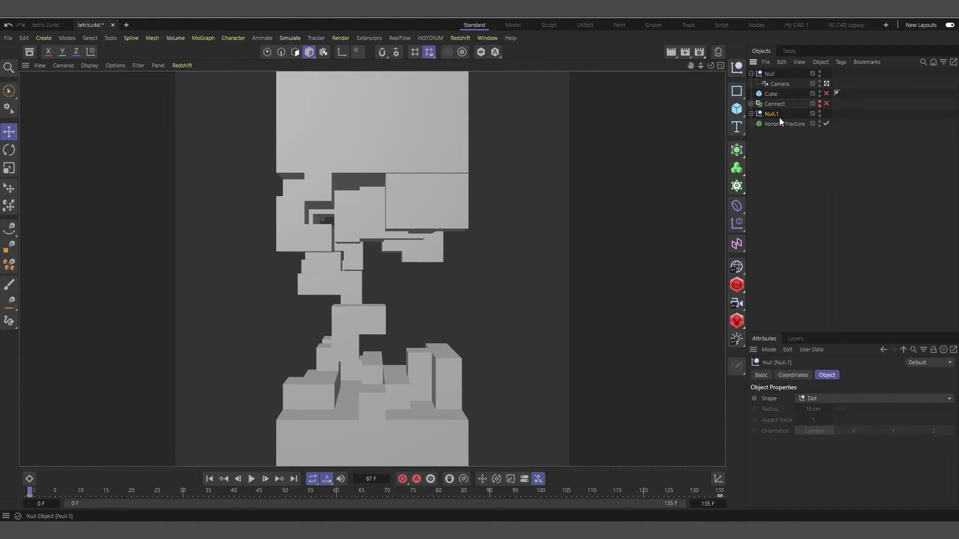
drag(788, 123, 791, 122)
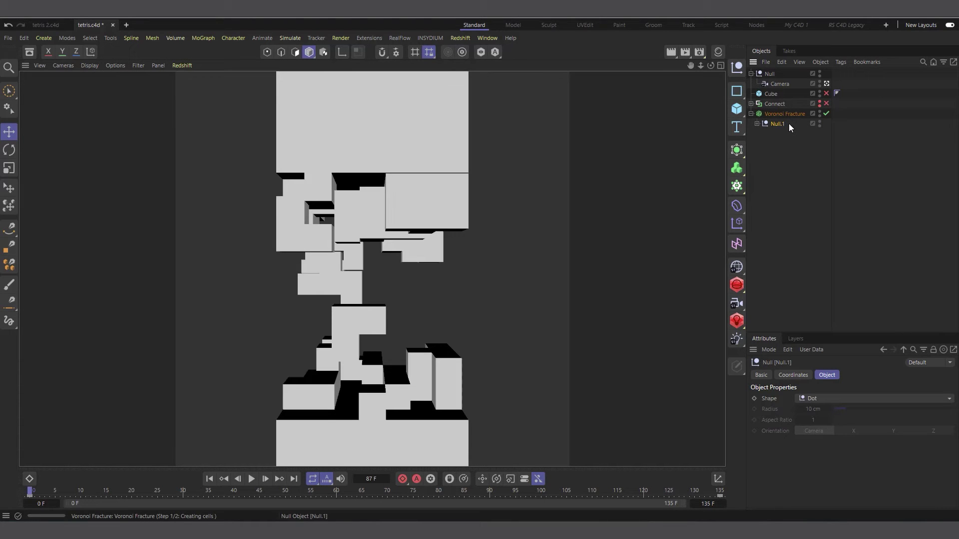
click(783, 115)
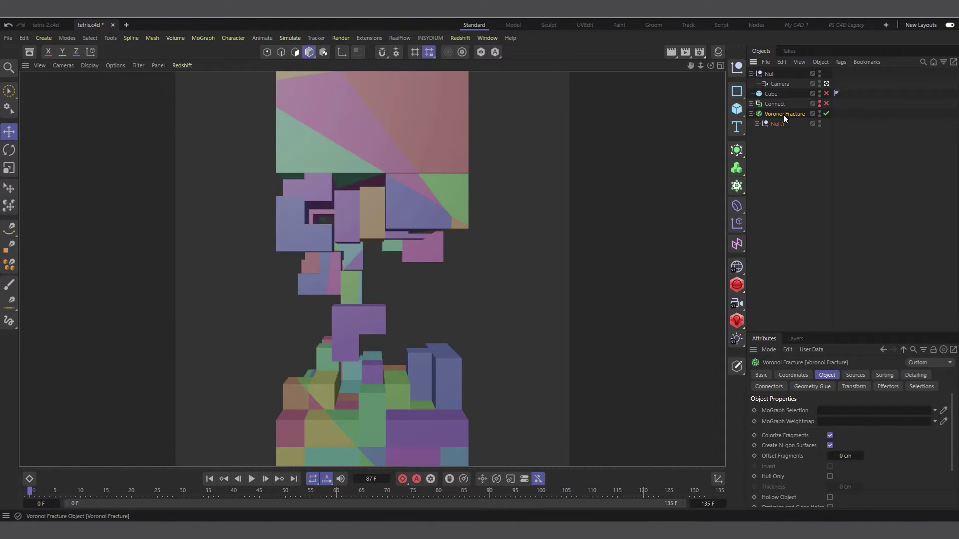
- Delete the default point distribution source from the Voronoi Fracture and check the result around frame 29
click(853, 375)
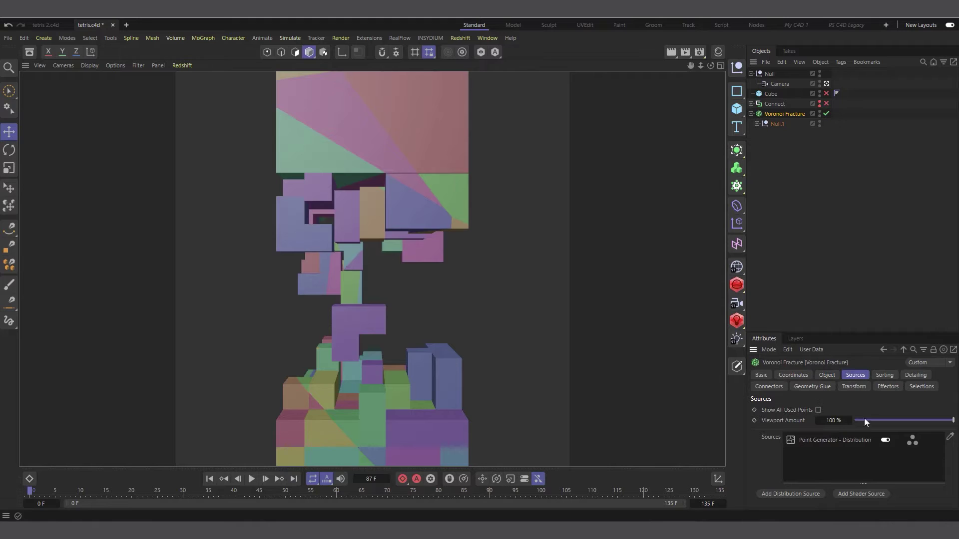
click(834, 442)
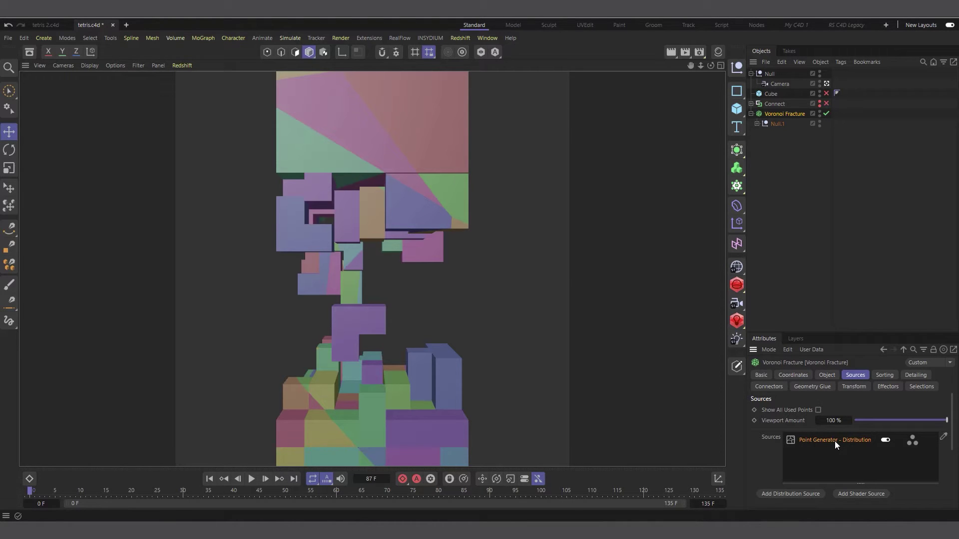
key(Delete)
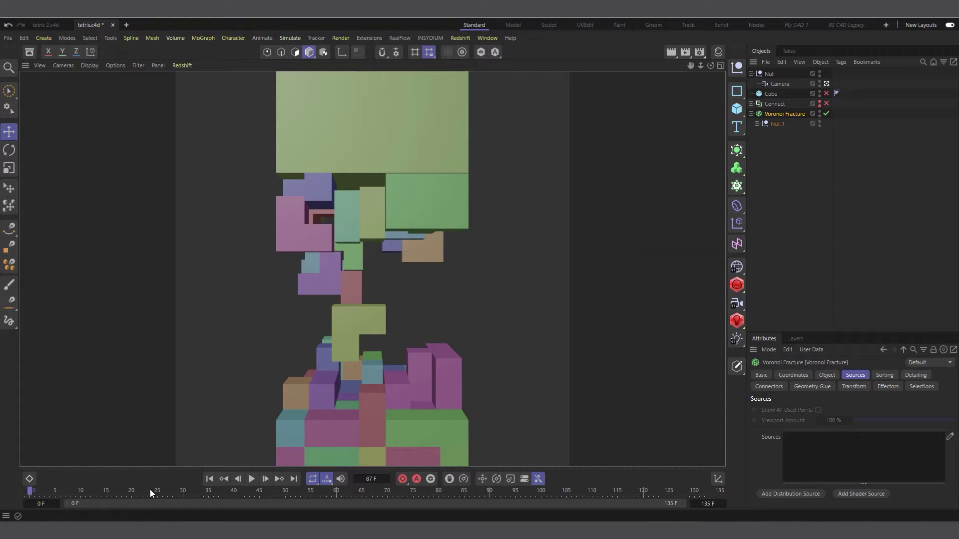
drag(150, 489, 179, 490)
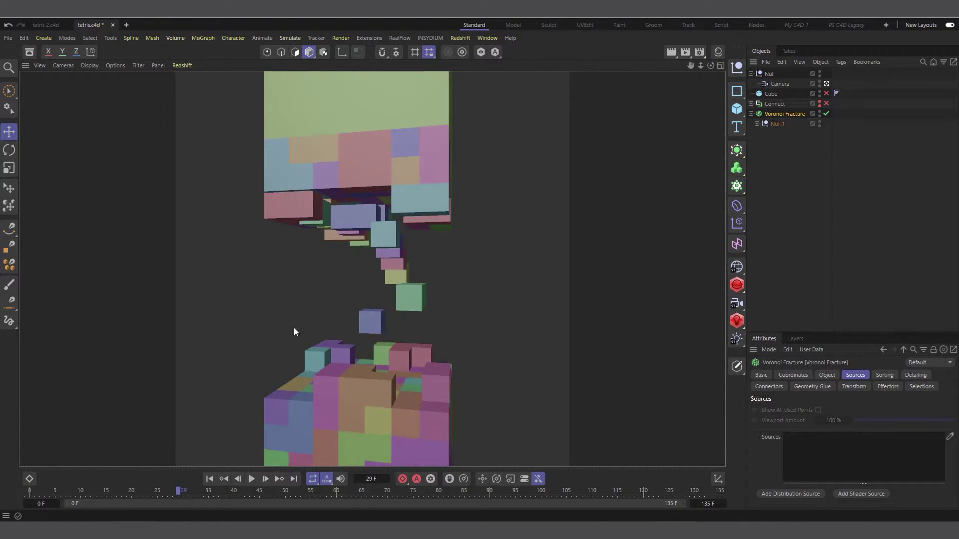
key(F8)
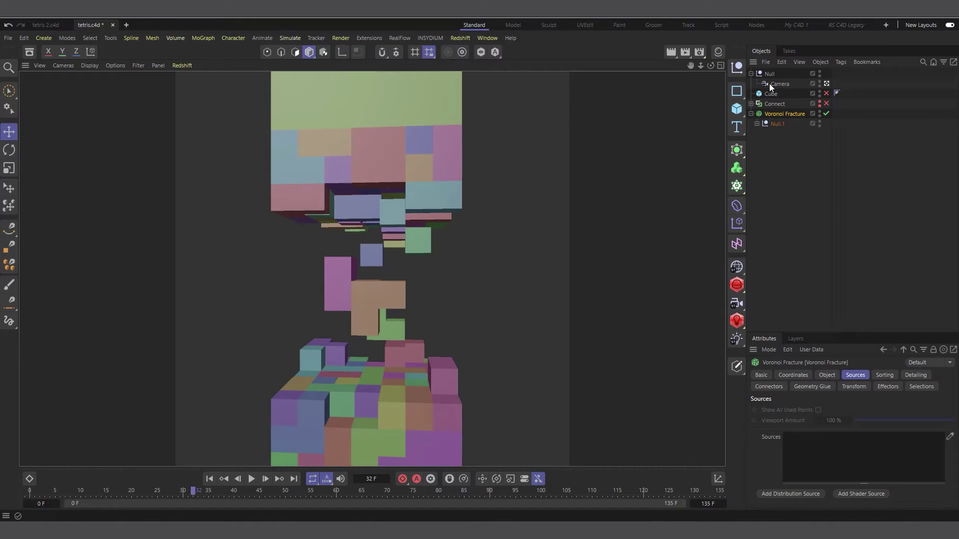
- Turn off Colorize Fragments on the Voronoi Fracture and collapse its hierarchy
click(829, 375)
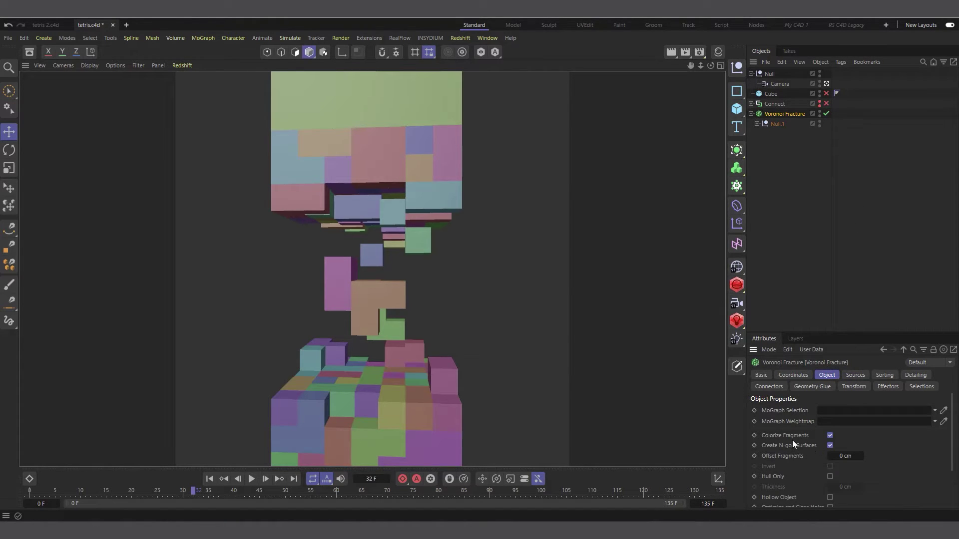
click(830, 436)
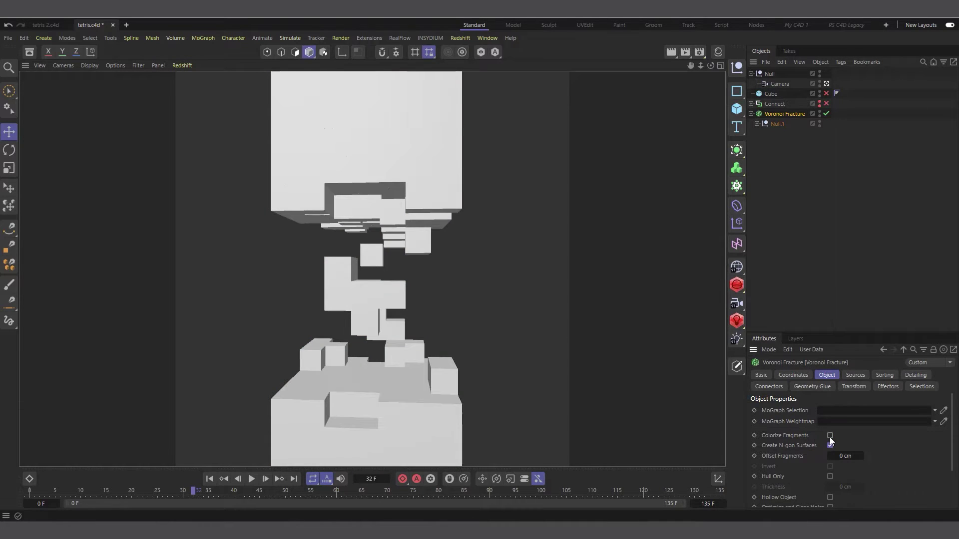
click(751, 114)
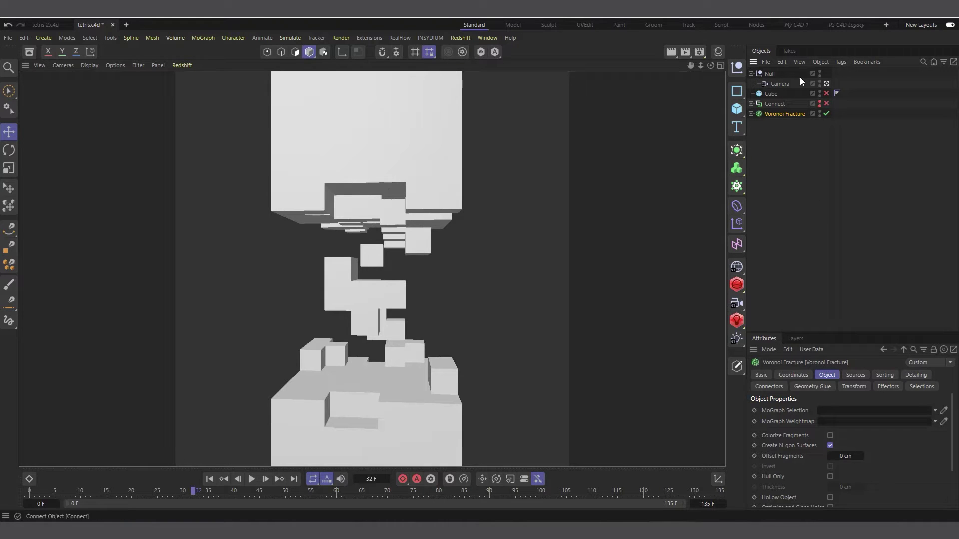
click(736, 228)
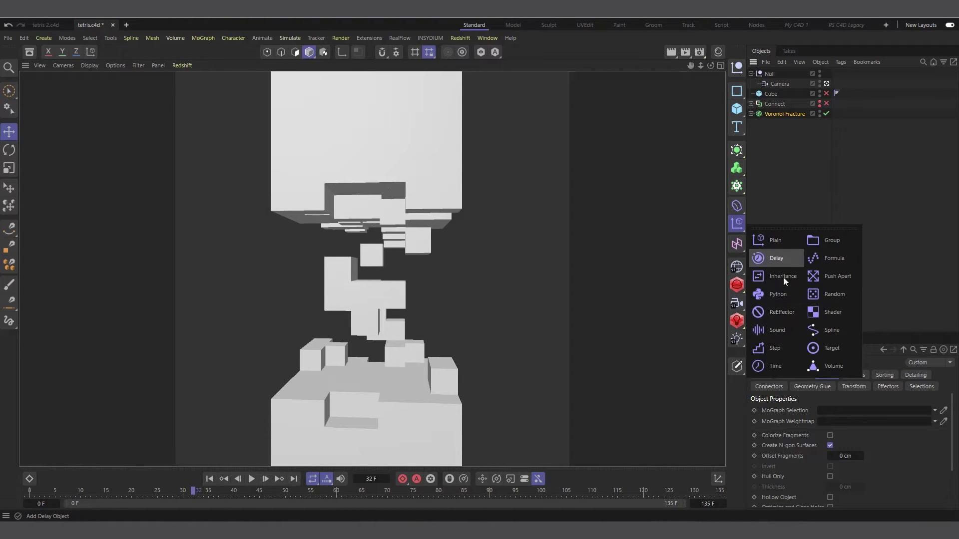
- Add a Random effector below the Voronoi Fracture, with Position off and Color Mode set to Effector Color
click(843, 289)
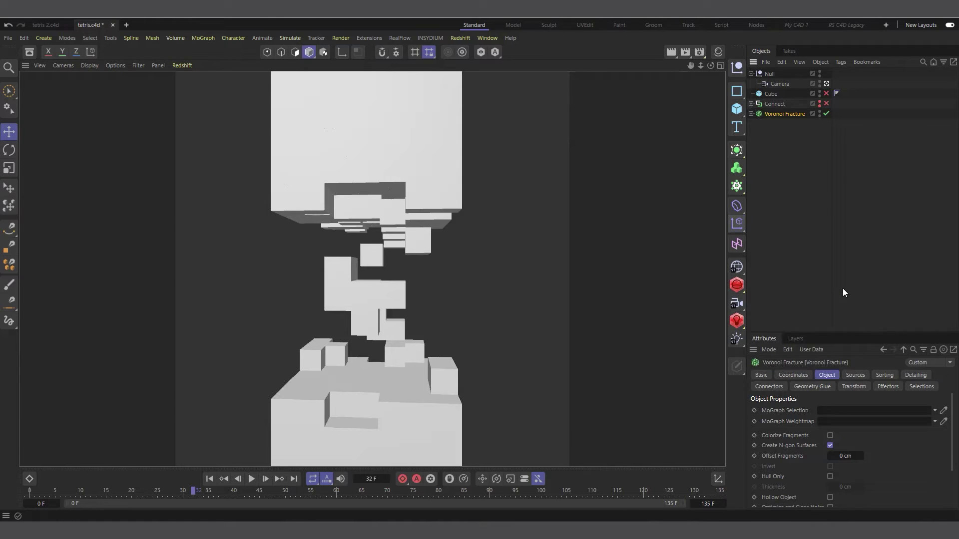
drag(774, 81, 778, 134)
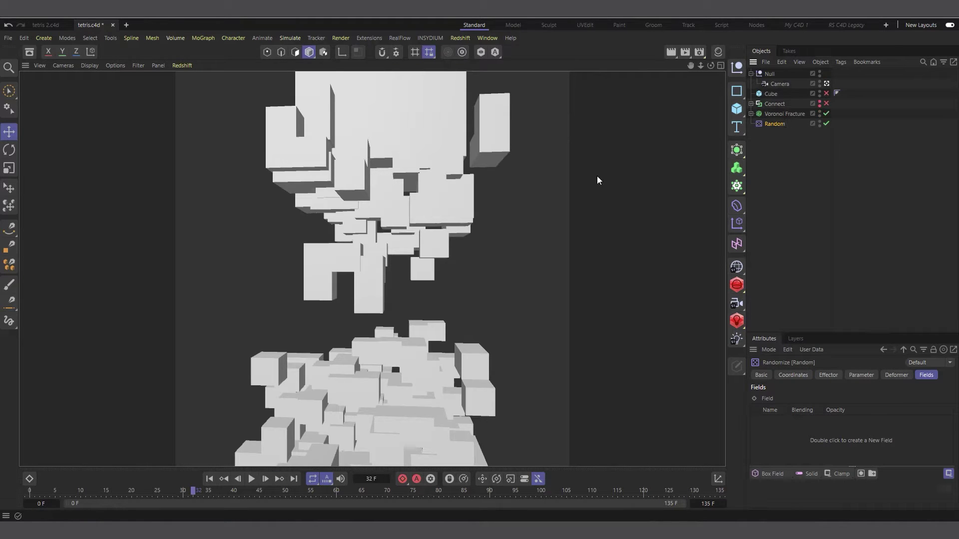
click(862, 376)
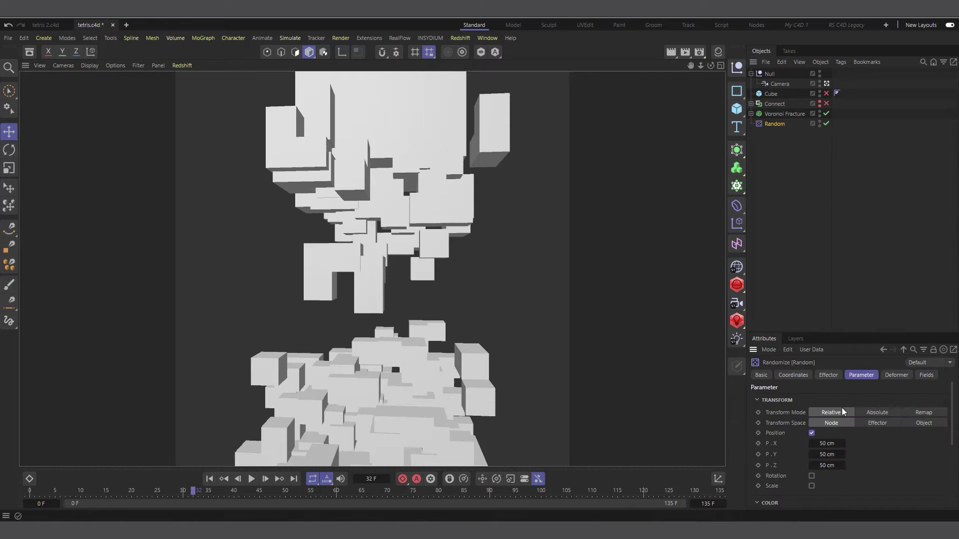
click(811, 432)
scroll(799, 437, down, 3)
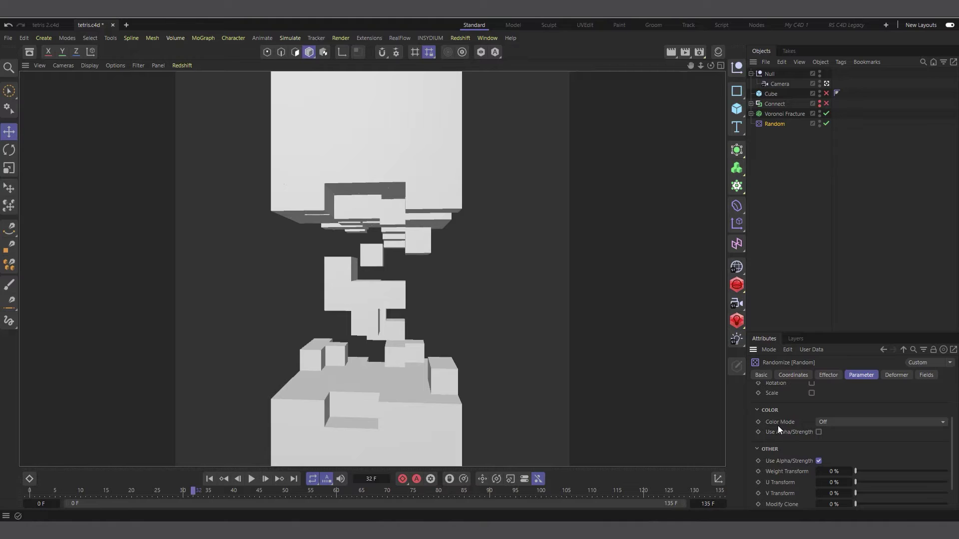
click(864, 423)
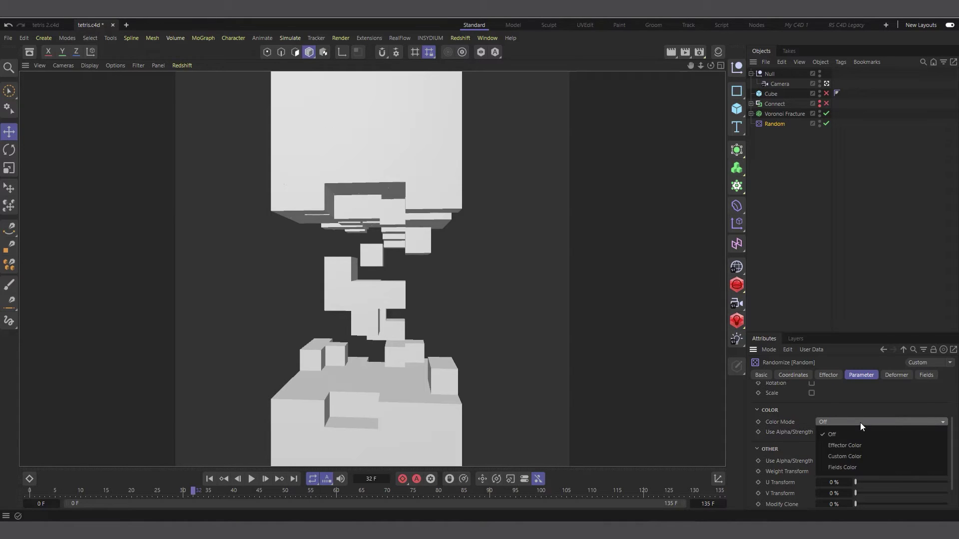
click(872, 446)
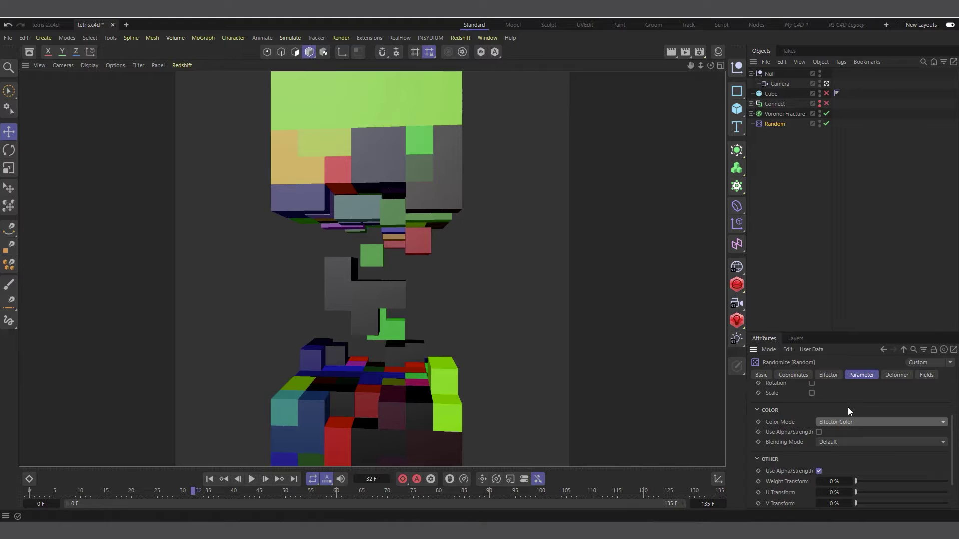
scroll(790, 427, up, 3)
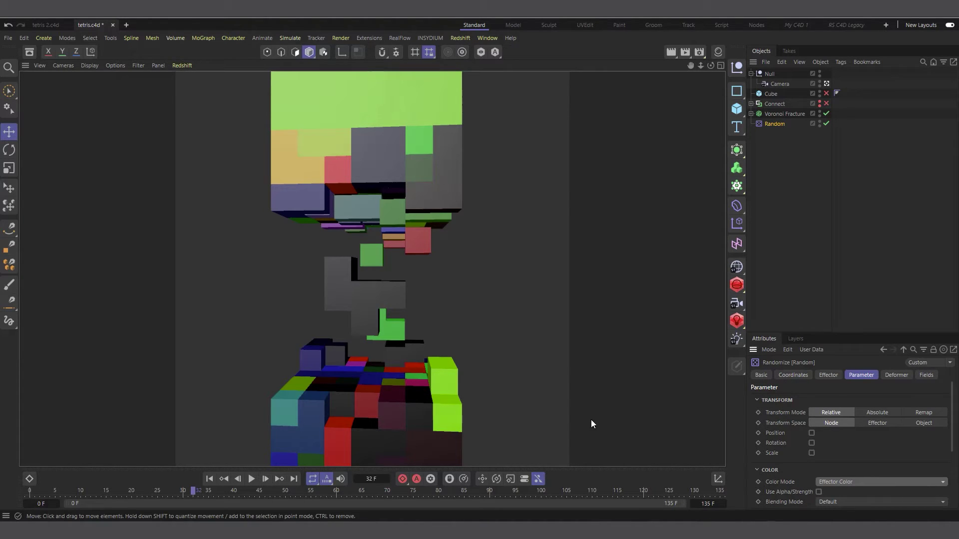
- Raise the Random effector's Minimum from -100% to -2%
click(830, 376)
click(757, 423)
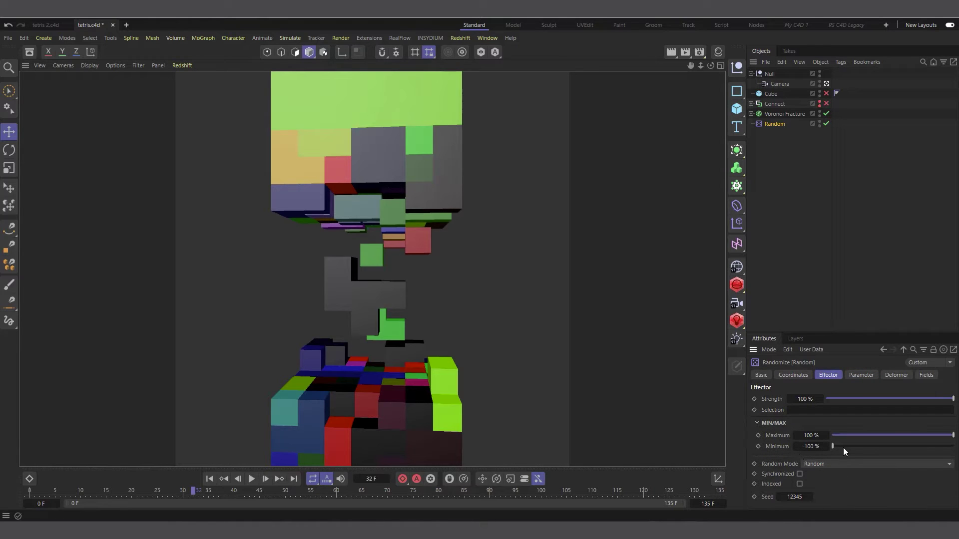
drag(843, 447, 892, 449)
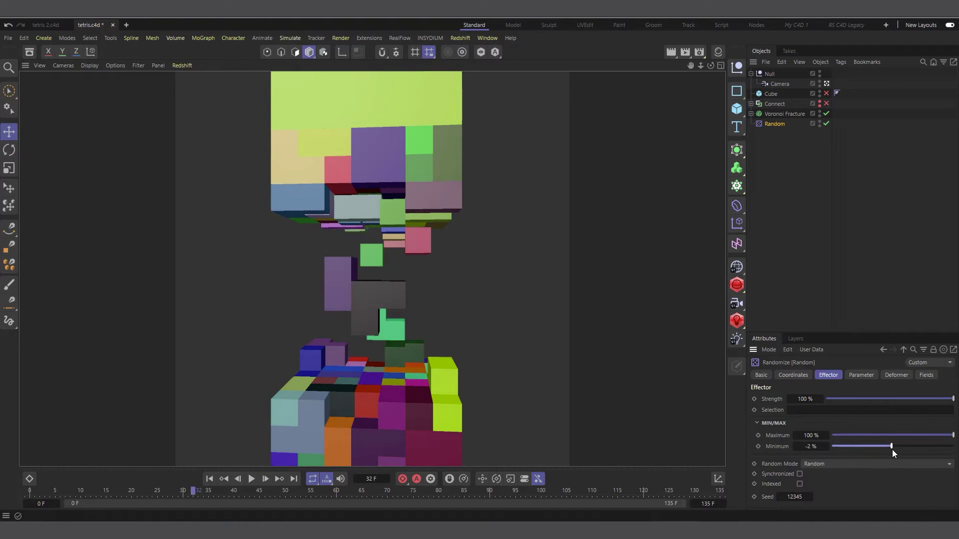
click(810, 446)
click(889, 249)
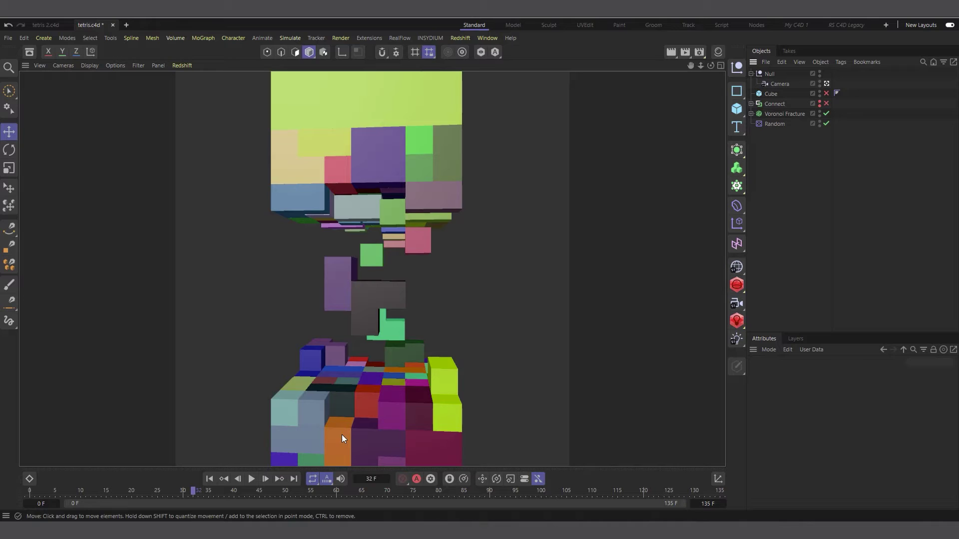
- Play the animation to frame 35, then select the Voronoi Fracture
click(252, 479)
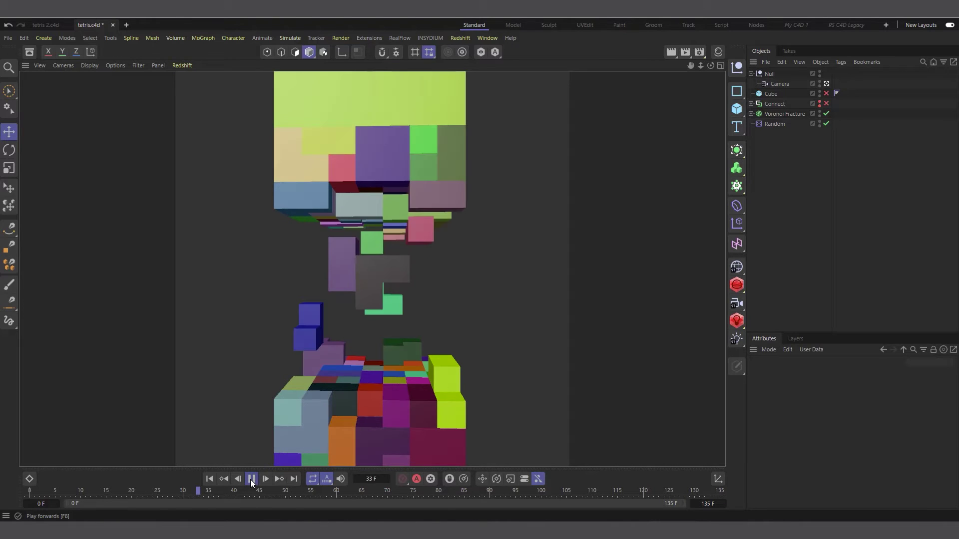
click(251, 479)
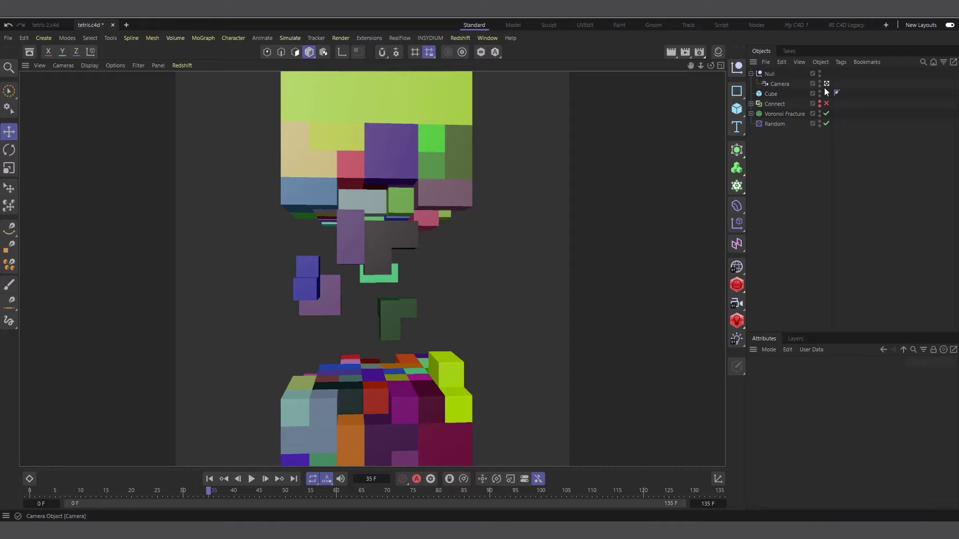
click(773, 115)
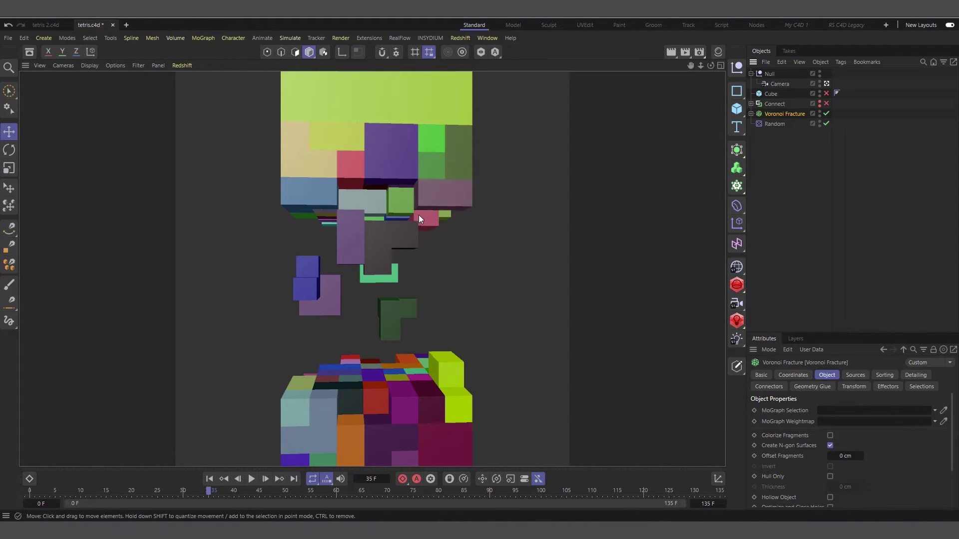
- Add a Box Field to the Random effector's Fields and turn off Geometry Only so its bounds show
click(777, 124)
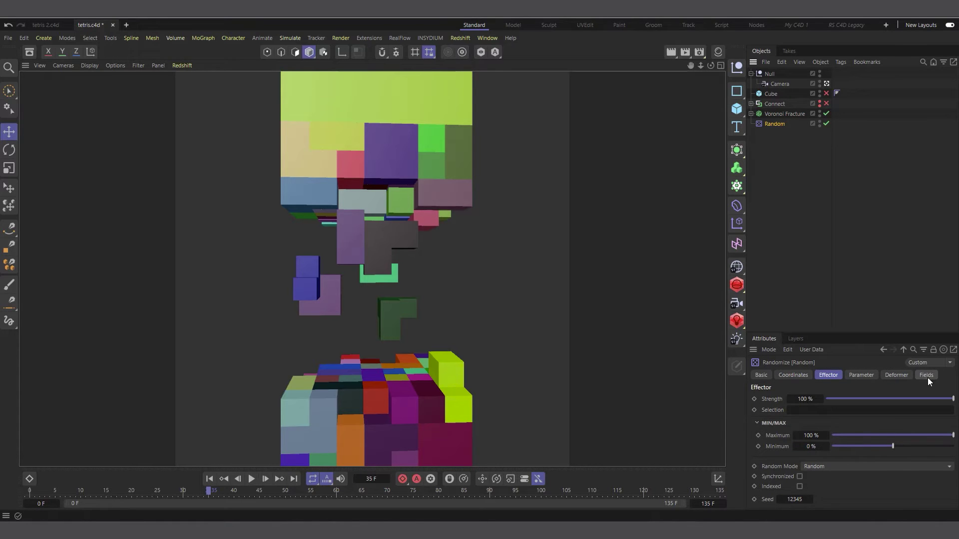
click(926, 375)
click(772, 474)
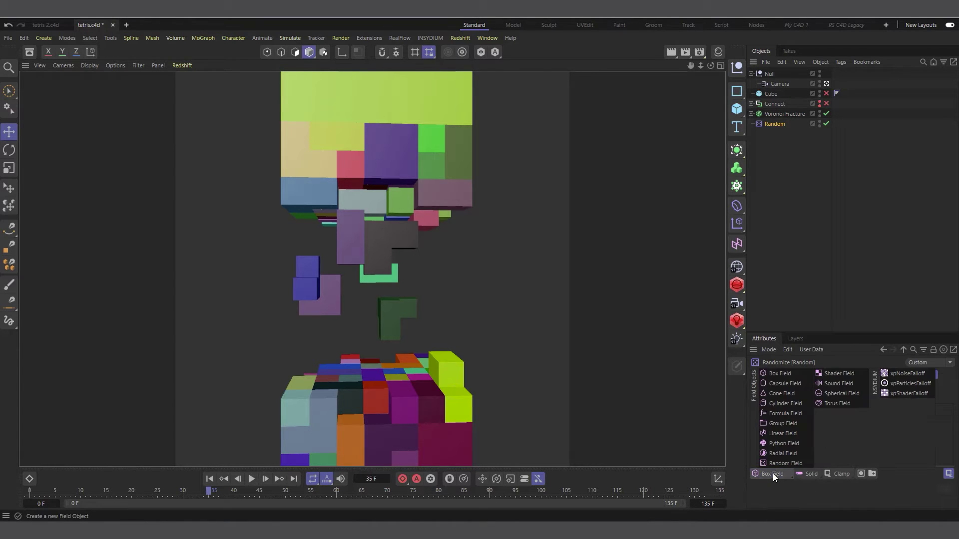
click(779, 373)
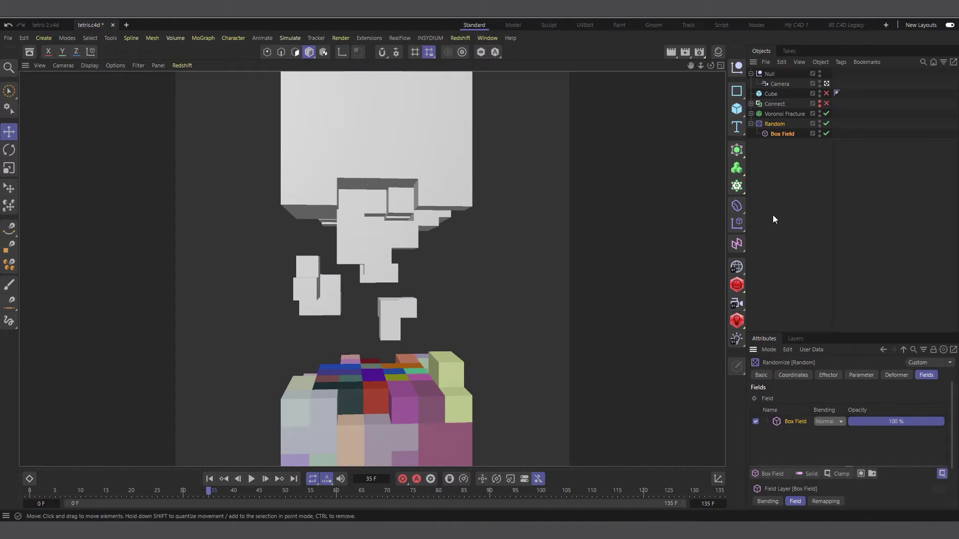
click(777, 133)
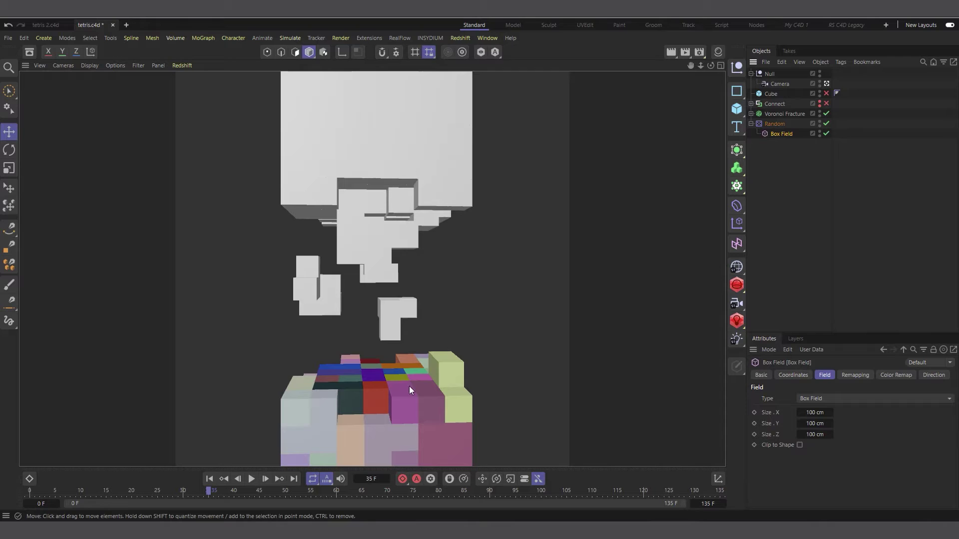
click(138, 65)
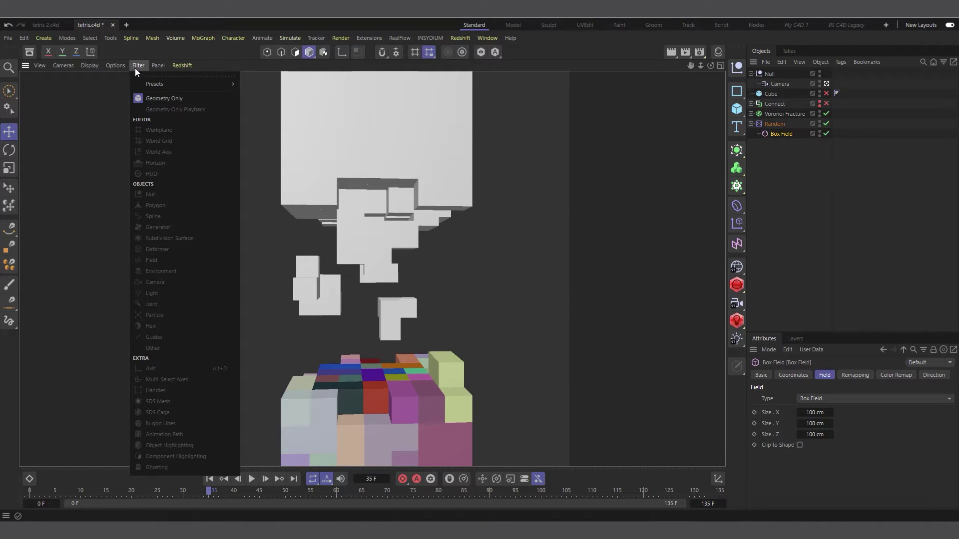
click(165, 100)
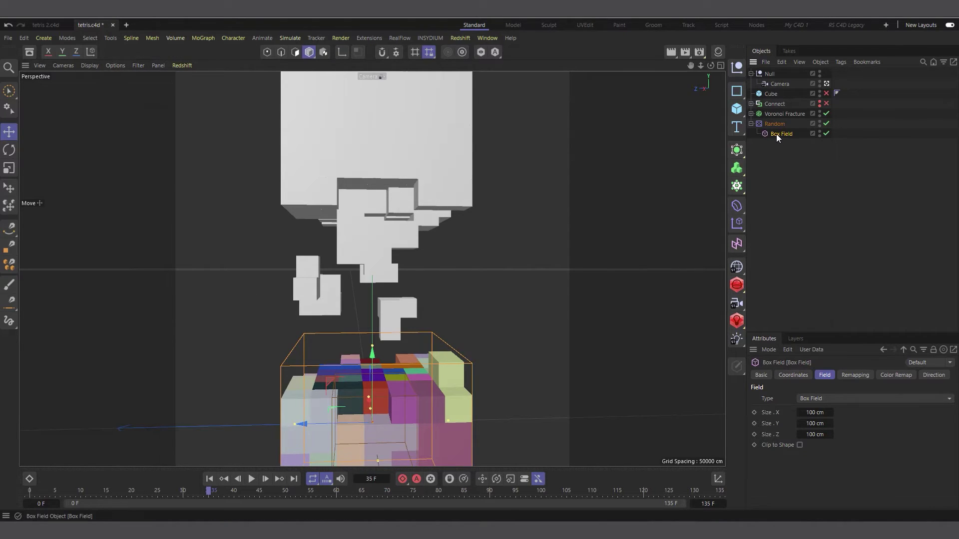
- Move the Box Field up to Y 200 cm and play the animation from the first frame
drag(371, 353, 379, 249)
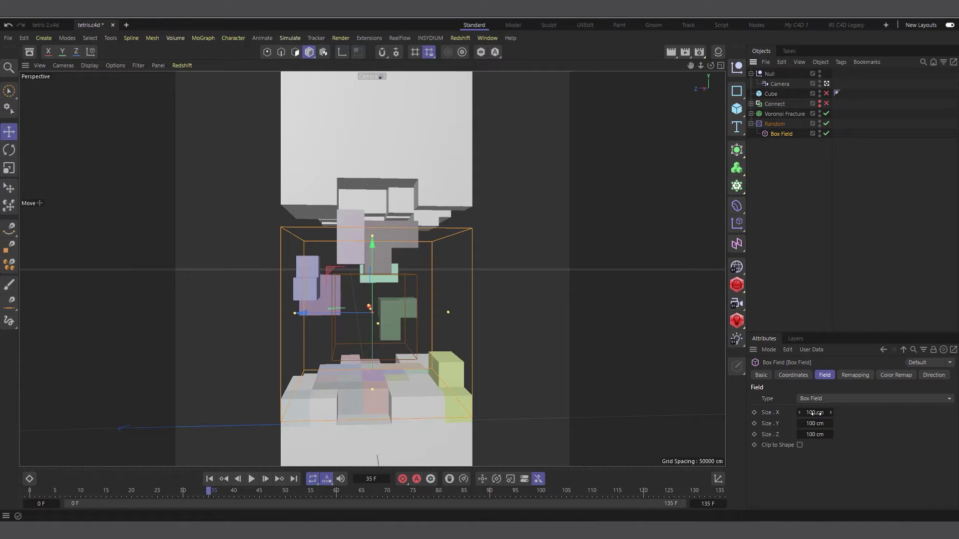
click(792, 375)
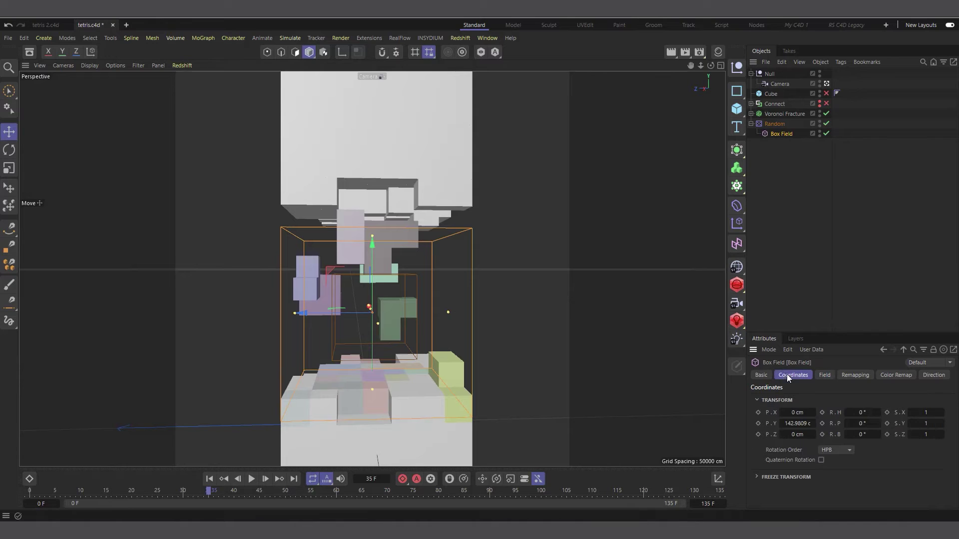
click(798, 424)
text(200)
key(Return)
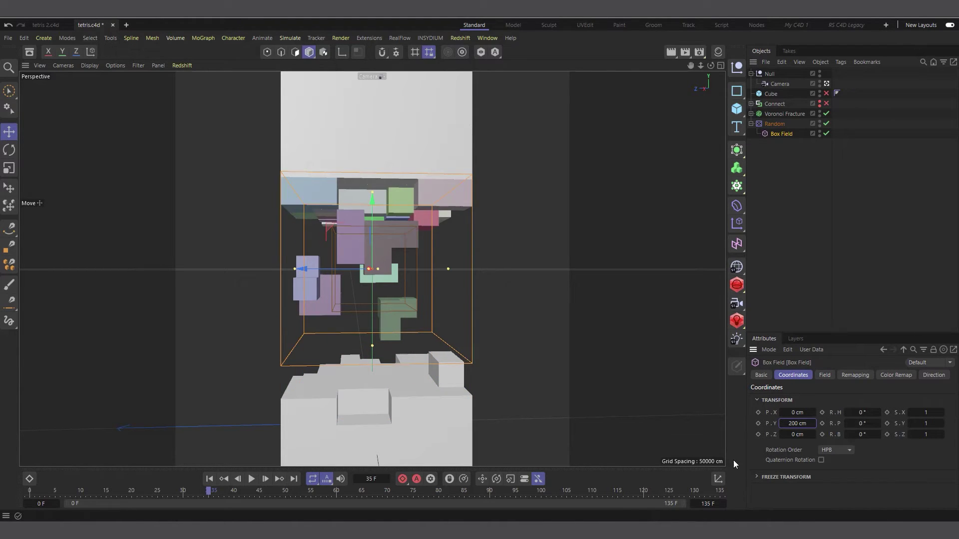
click(209, 478)
click(251, 479)
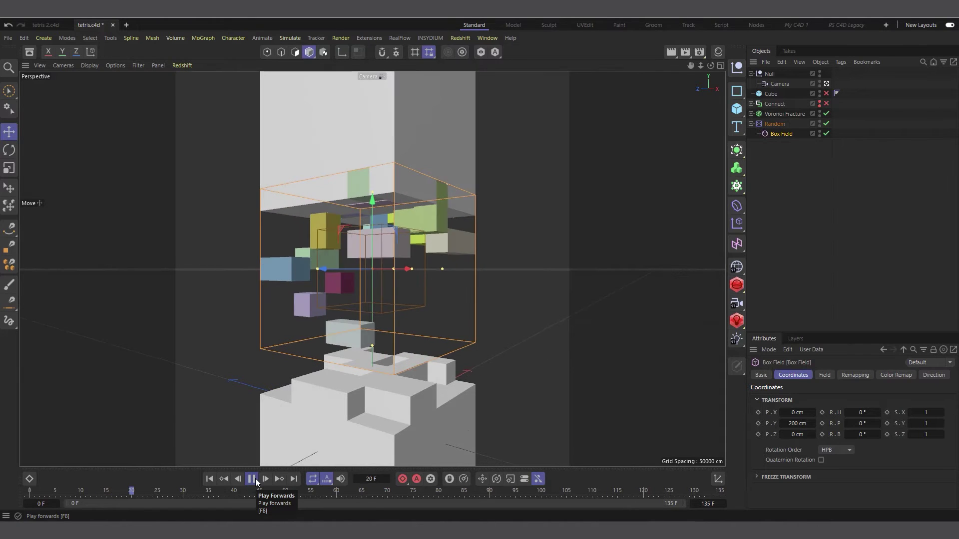
- Stop at frame 21, select the Box Field and stretch it wider along X on both sides
click(256, 479)
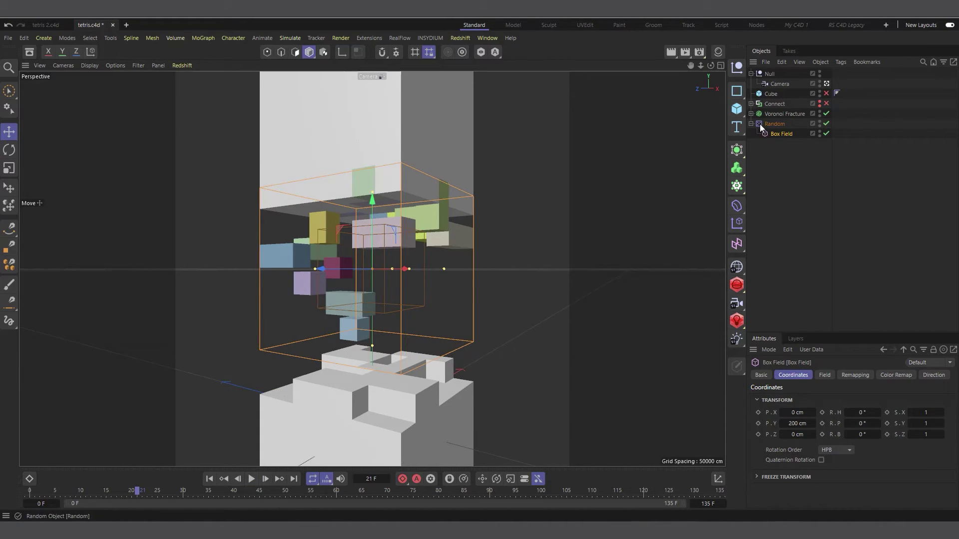
click(780, 114)
click(750, 114)
click(780, 123)
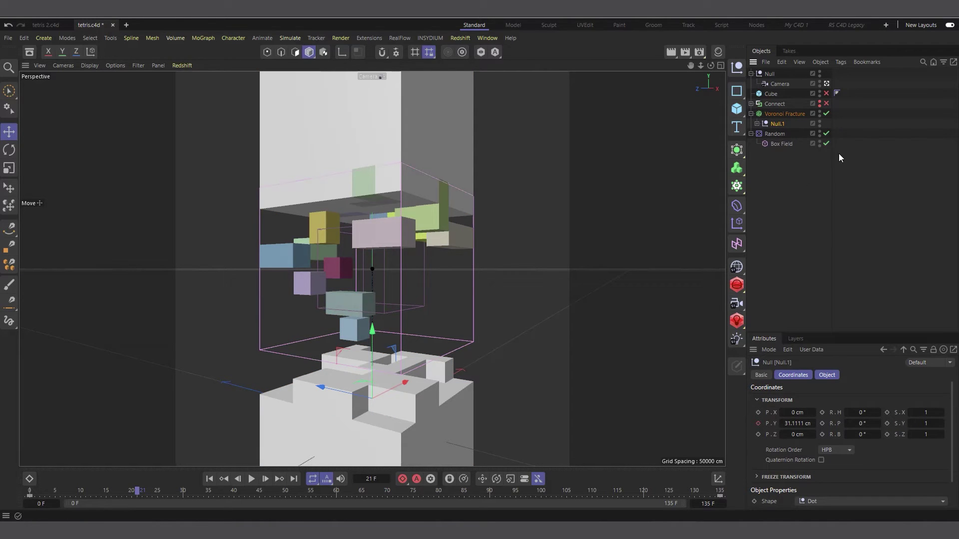
click(778, 145)
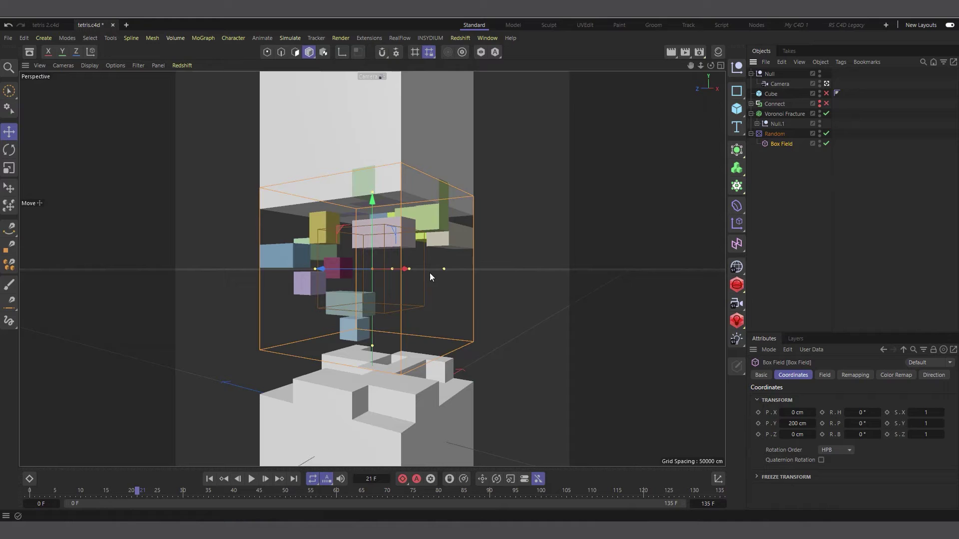
drag(444, 269, 471, 270)
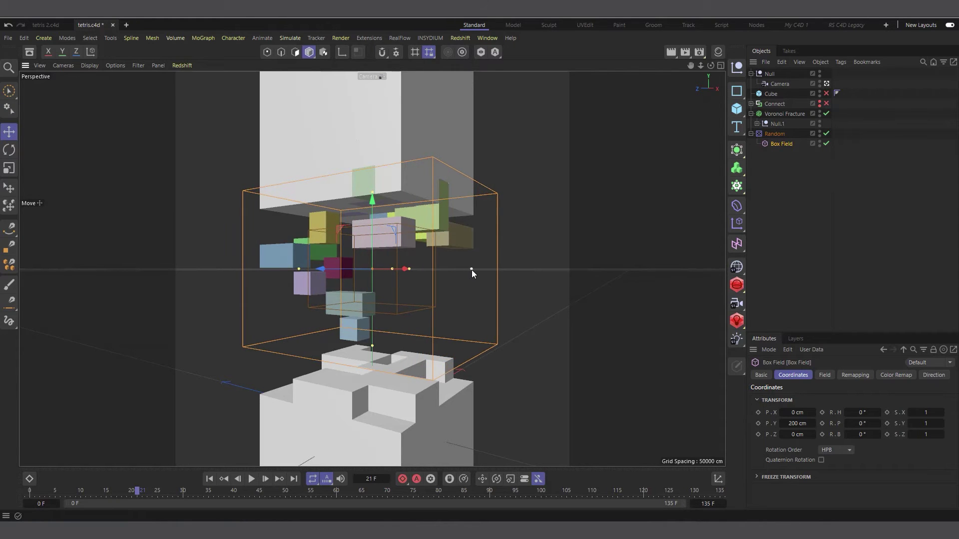
drag(295, 268, 283, 269)
drag(412, 268, 426, 268)
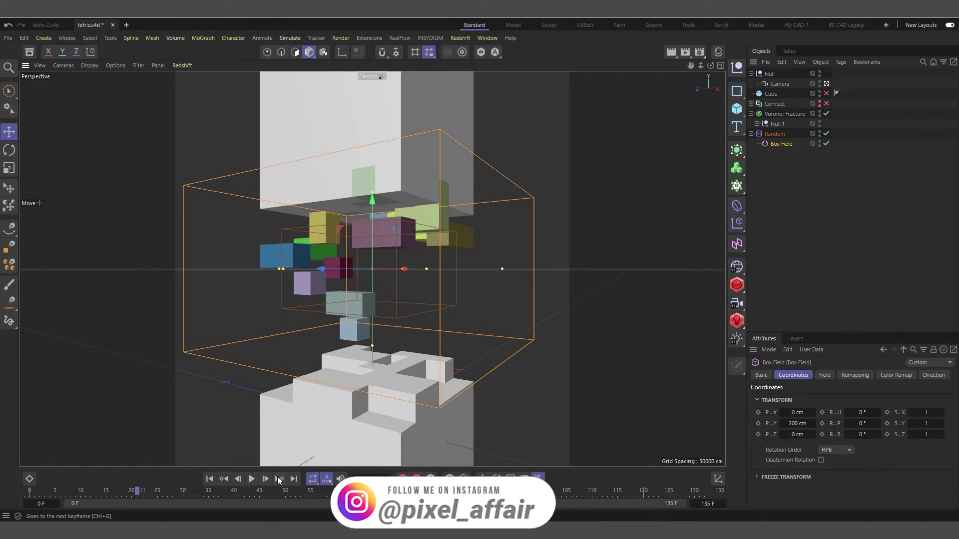
- Preview the coloured falling fragments, stopping at frames 24 and 28
click(252, 481)
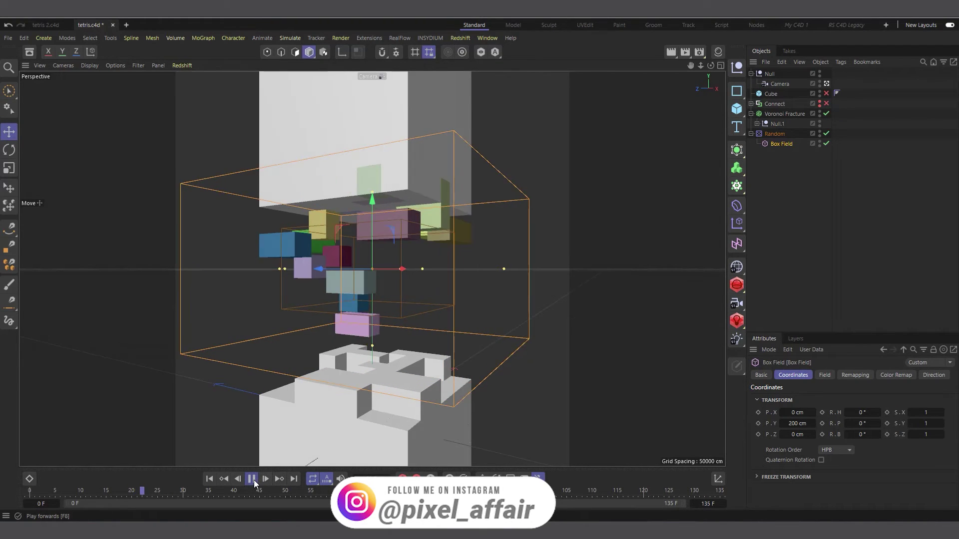
click(252, 480)
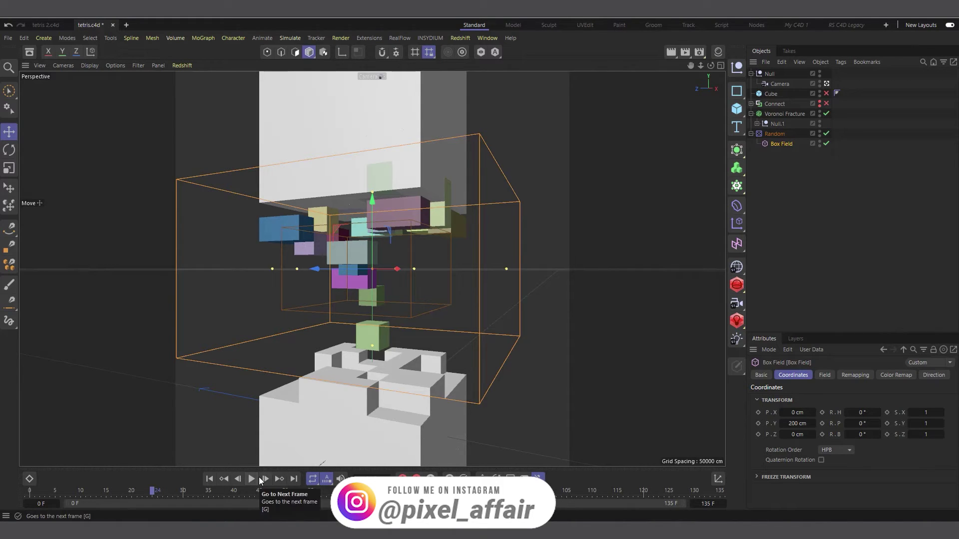
click(251, 480)
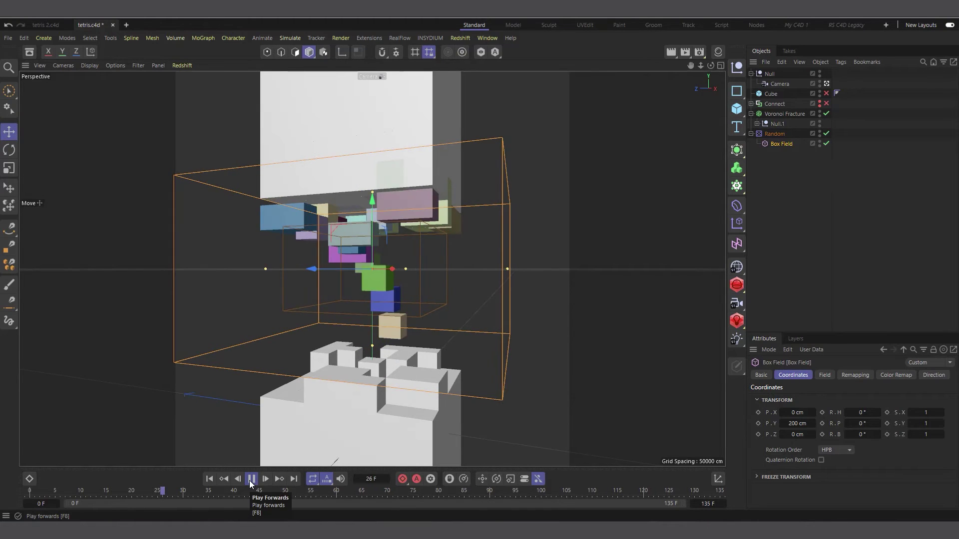
click(251, 479)
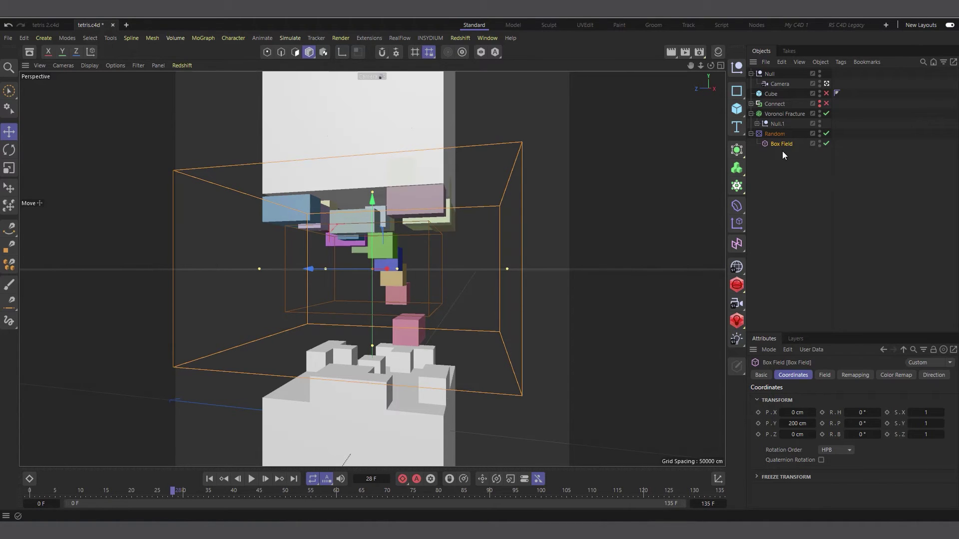
- Select the Random effector and scrub the timeline from frame 72 back to about frame 48
click(751, 133)
click(777, 133)
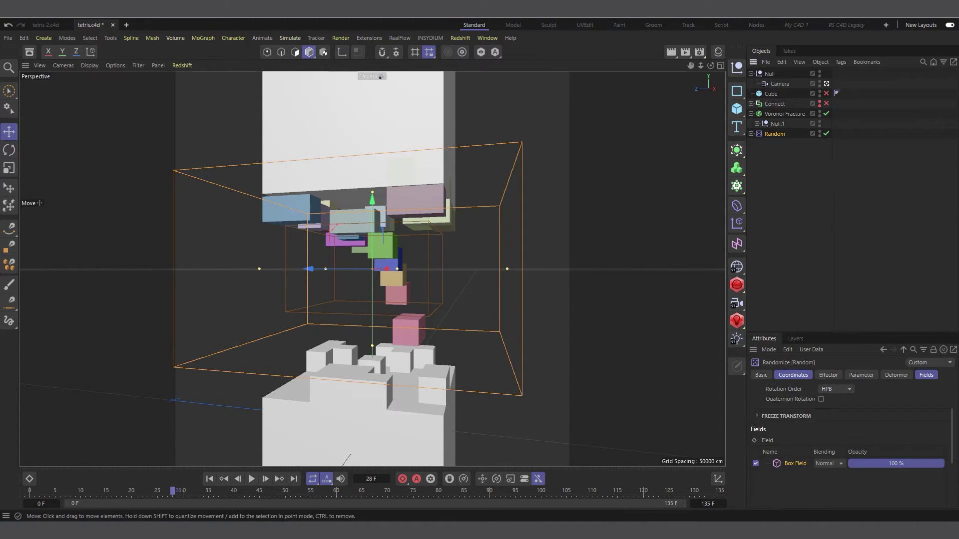
click(390, 492)
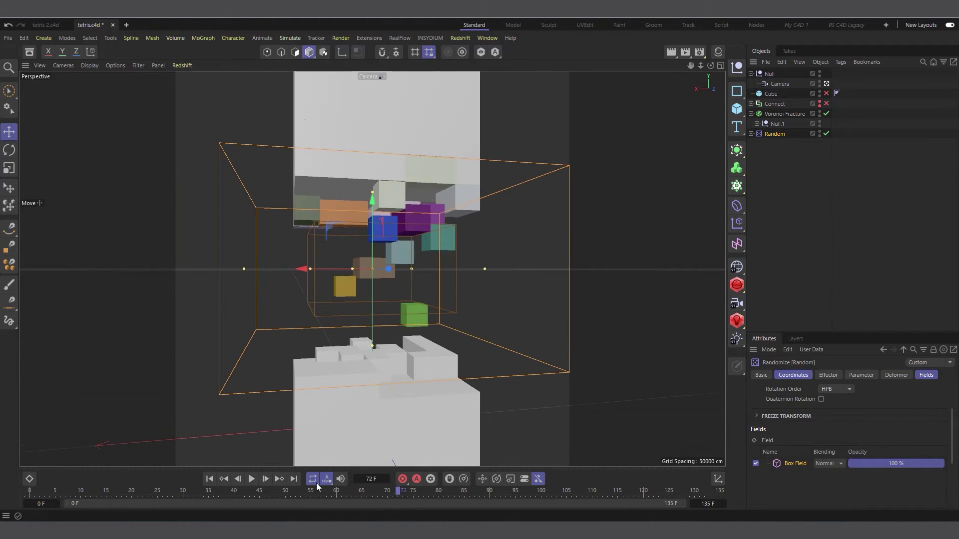
drag(295, 491, 255, 492)
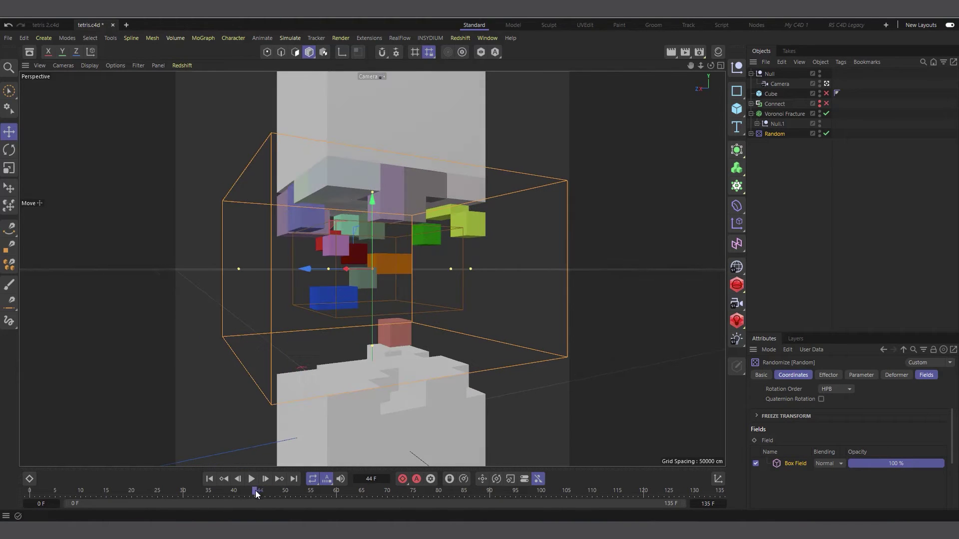
click(776, 124)
click(775, 135)
- Create a new RS Material via the Material Manager's Create > Redshift > Materials menu
click(717, 58)
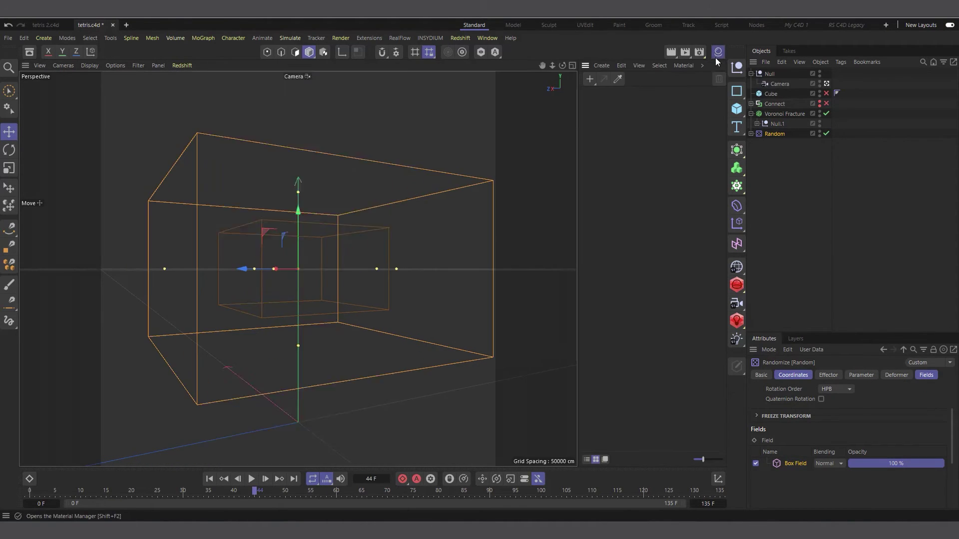
click(603, 65)
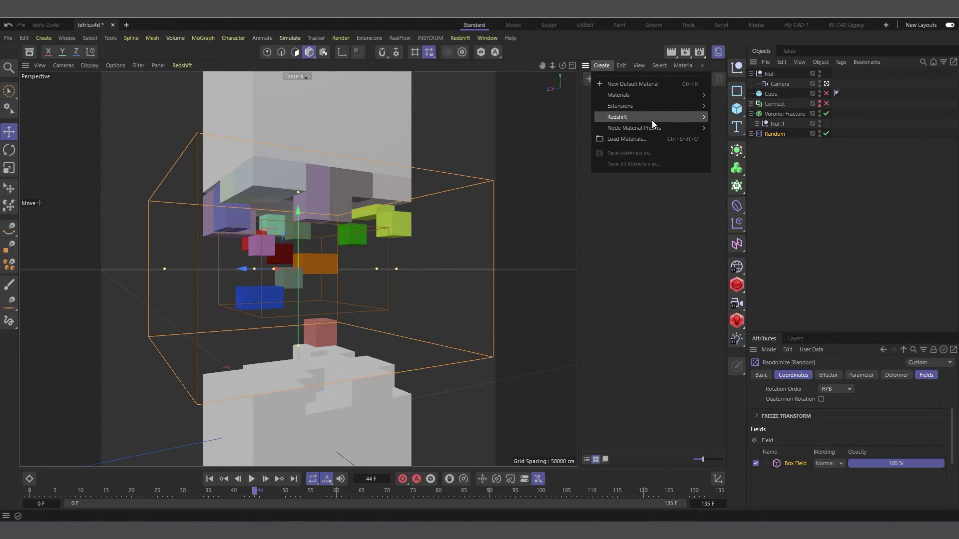
mouse_move(652, 121)
mouse_move(729, 119)
click(766, 120)
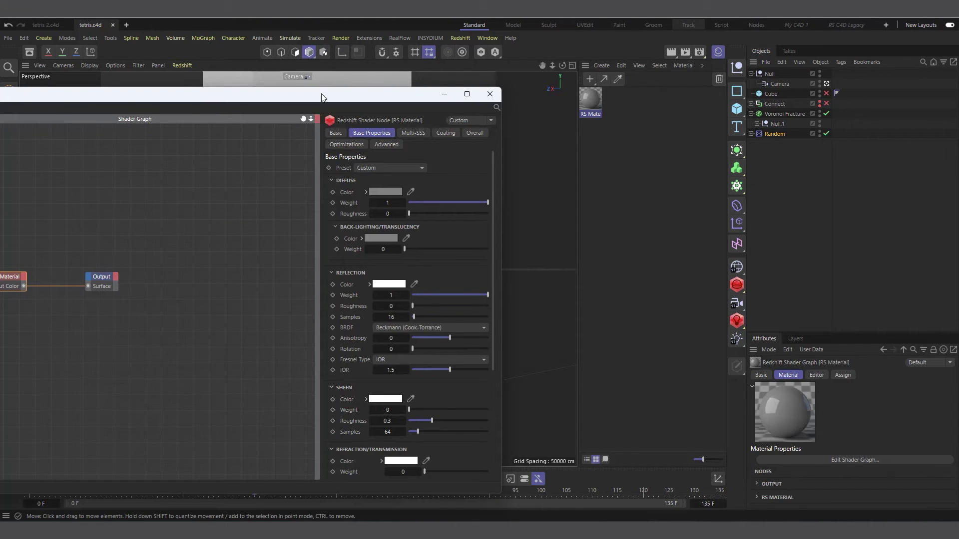
- Add an RS Color User Data node and wire its Out into RS Material's Diffuse Color
drag(315, 94, 537, 71)
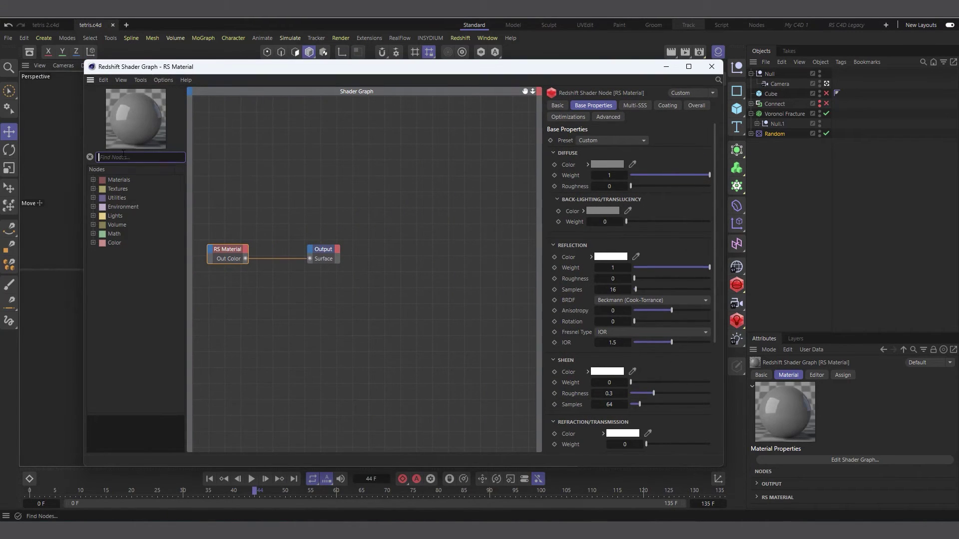
text(c)
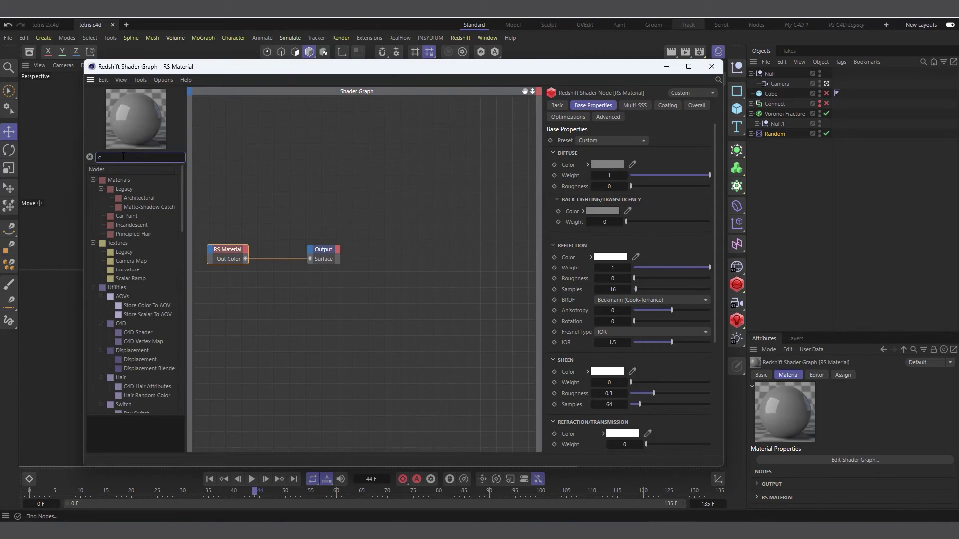
text(olor)
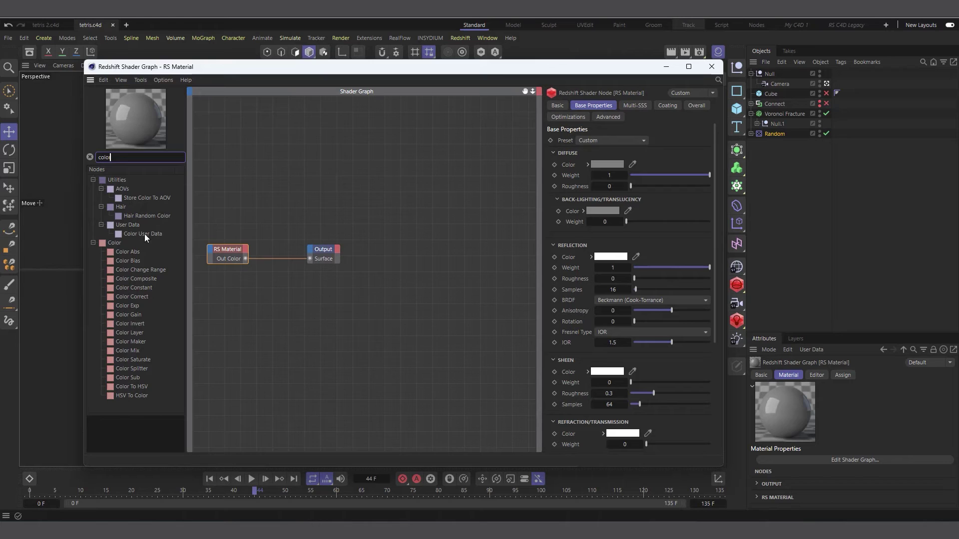
drag(143, 234, 309, 199)
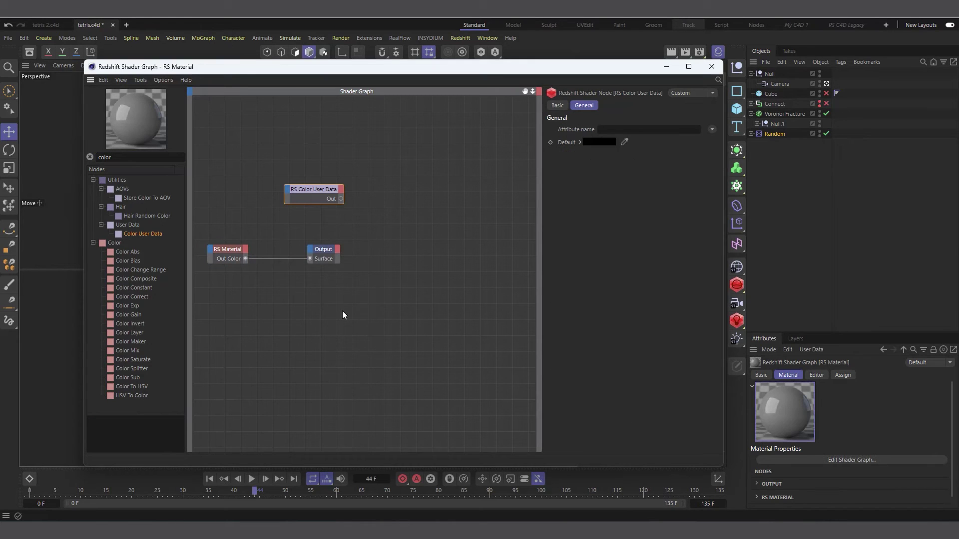
click(271, 265)
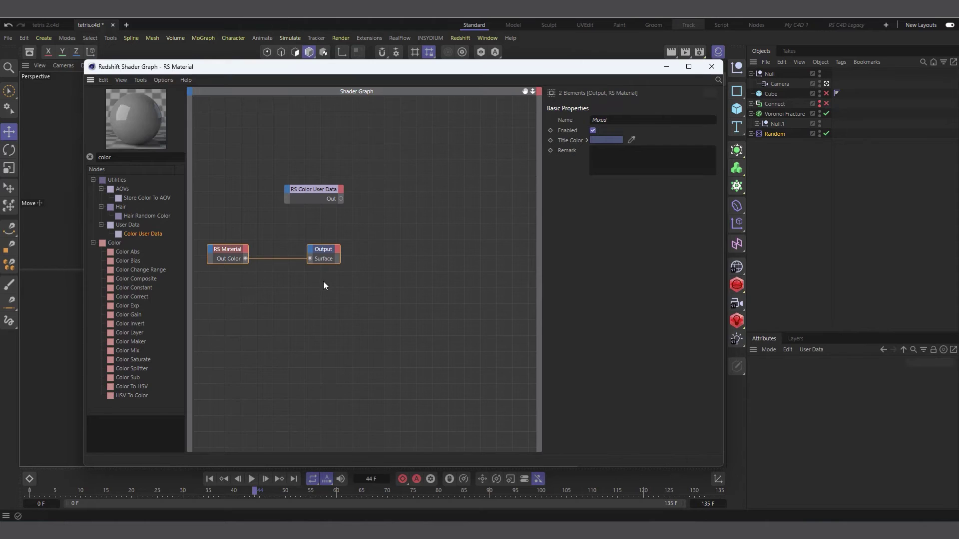
drag(230, 250, 379, 224)
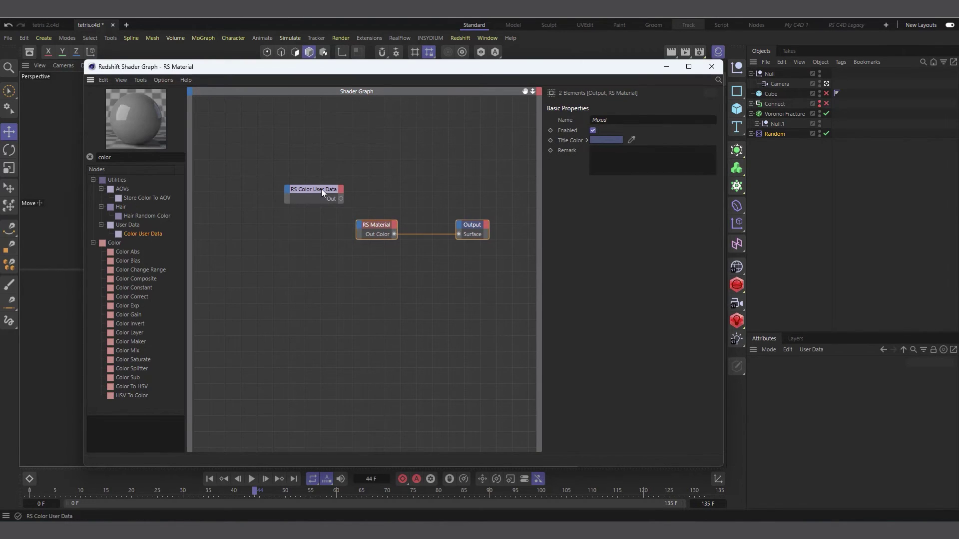
drag(322, 188, 286, 193)
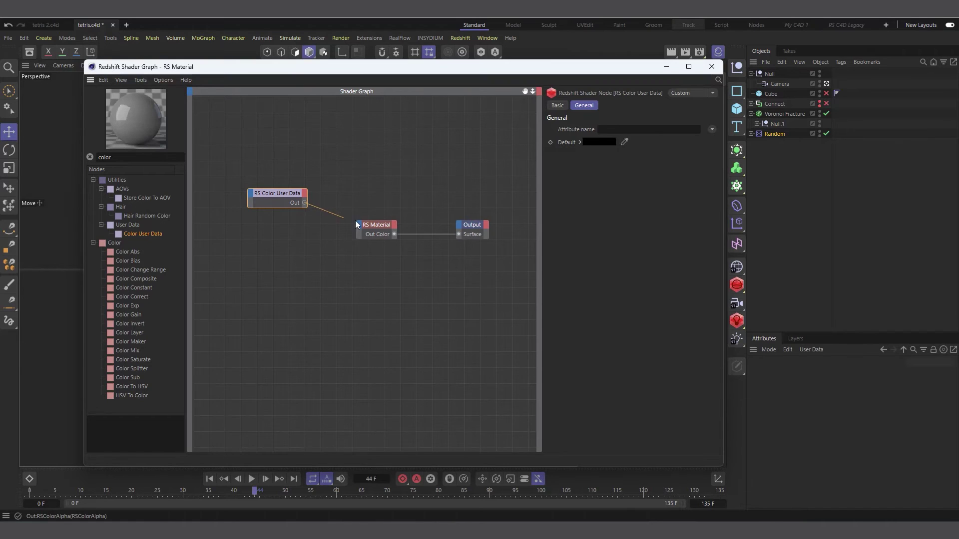
drag(355, 220, 360, 222)
mouse_move(424, 246)
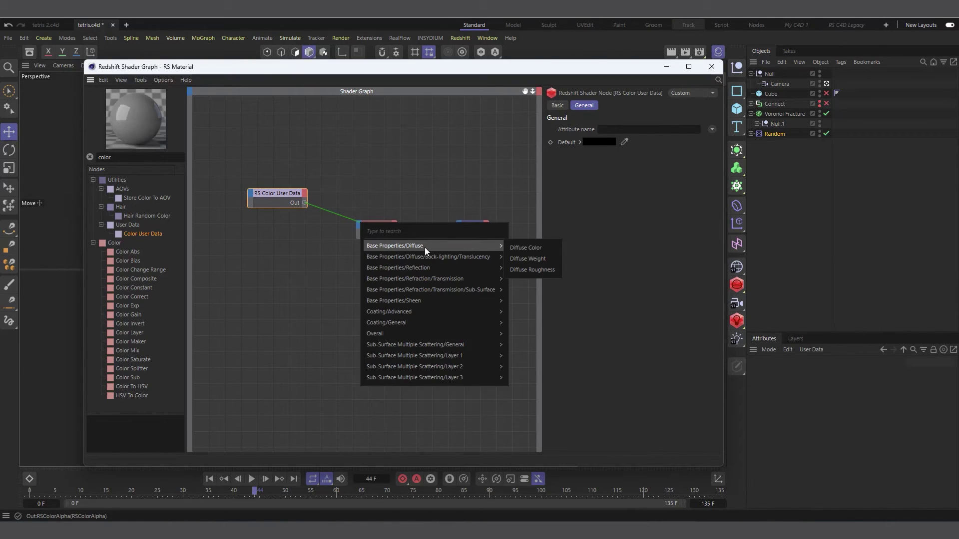
click(526, 248)
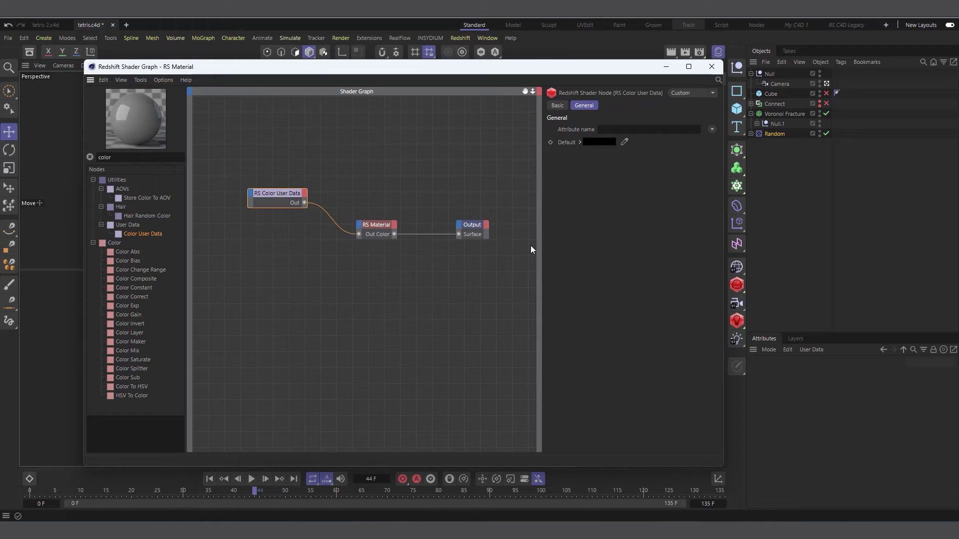
- Set the node's Attribute name to MoGraph > Color and close the shader graph
click(712, 129)
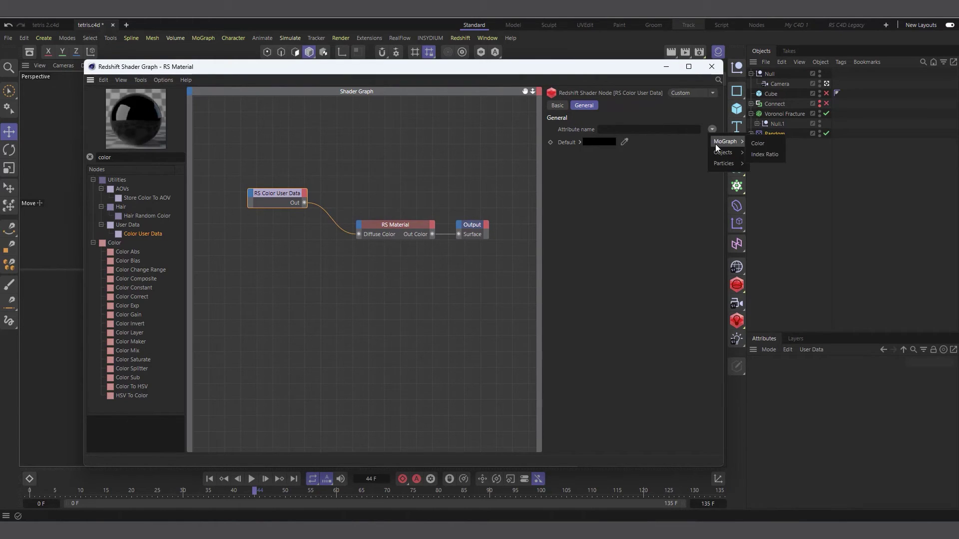
click(612, 162)
click(712, 130)
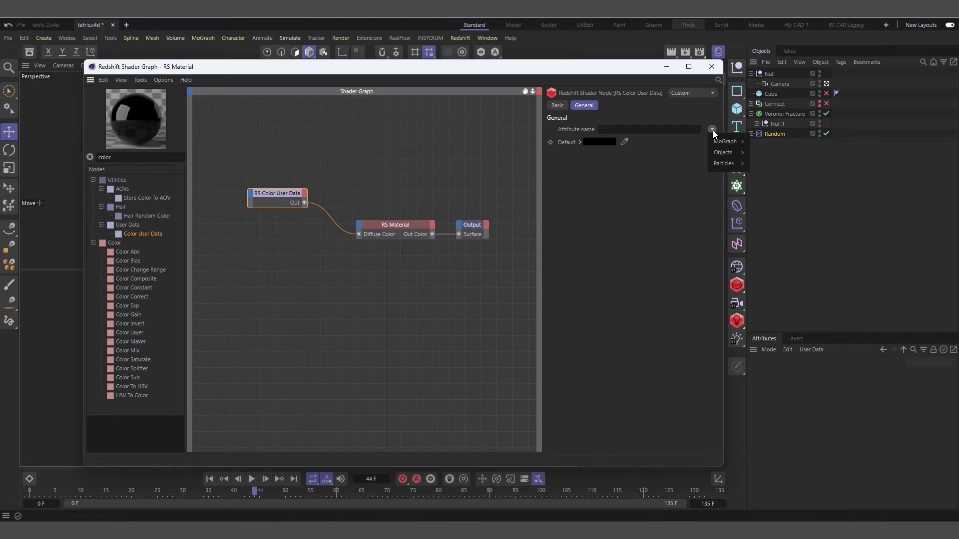
mouse_move(715, 141)
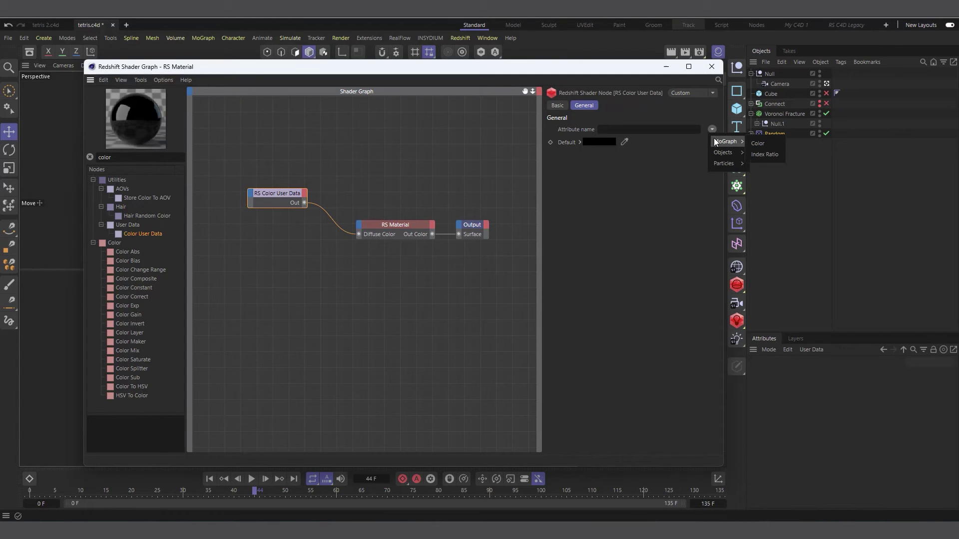
click(756, 145)
click(711, 66)
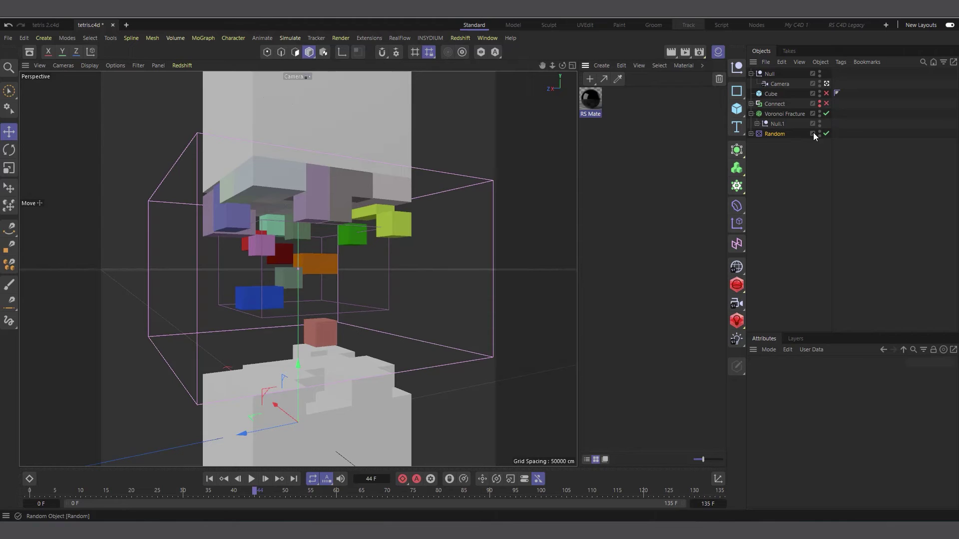
- Drag RS Material onto Voronoi Fracture in the Objects panel and save the project
drag(591, 102, 780, 113)
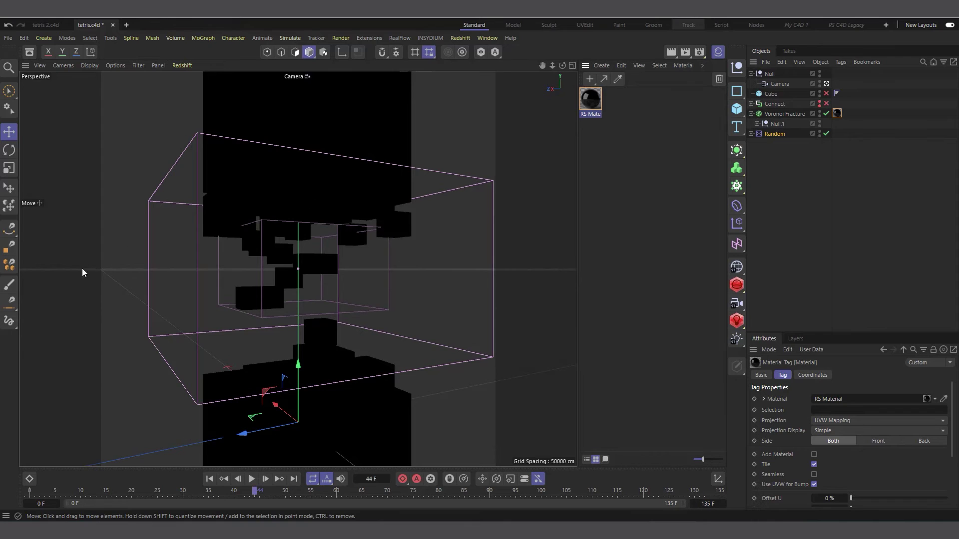
click(8, 38)
click(24, 162)
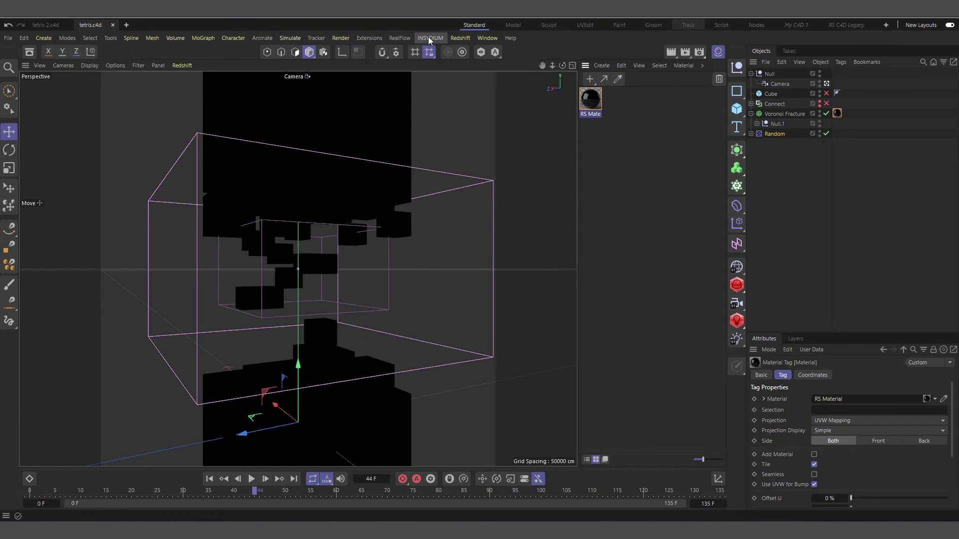
- Browse the Redshift menu without choosing a command
click(450, 38)
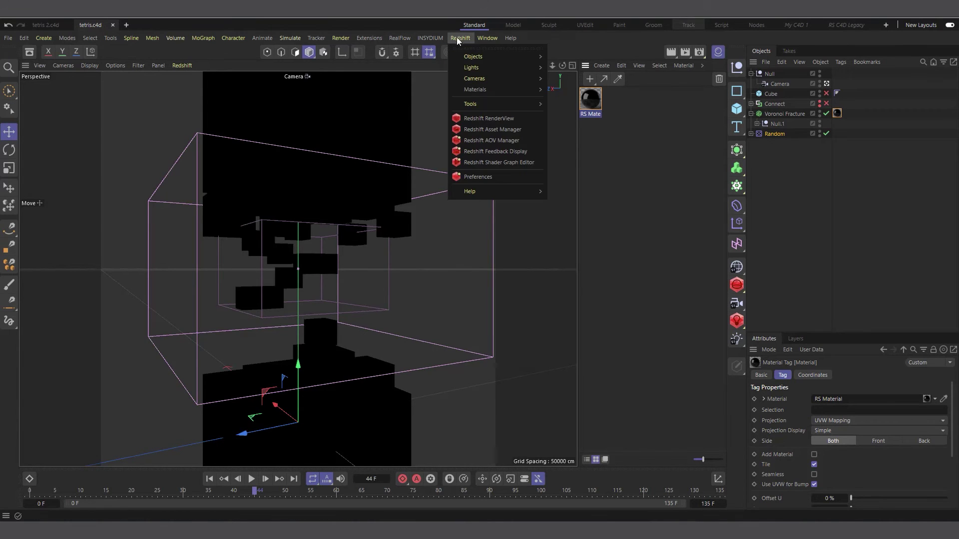
click(515, 124)
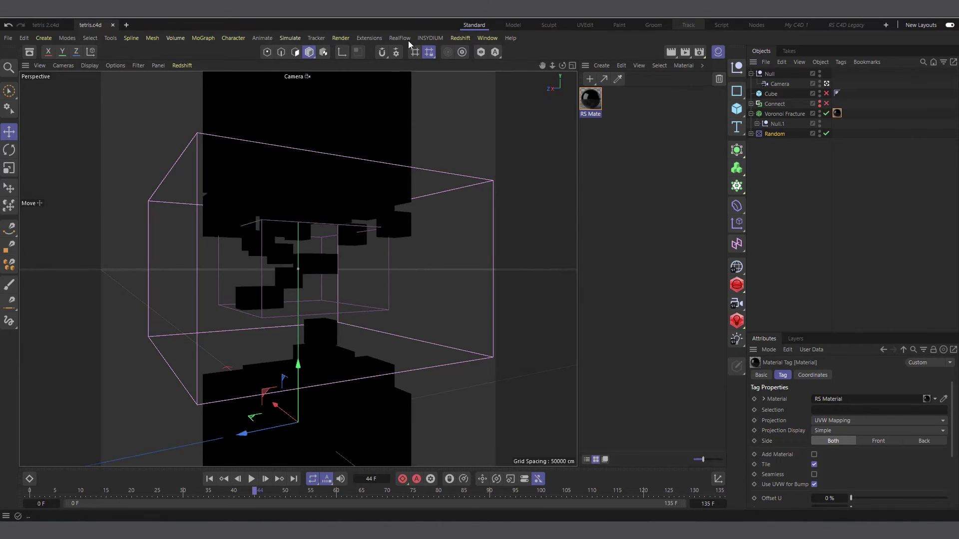
click(466, 38)
click(486, 122)
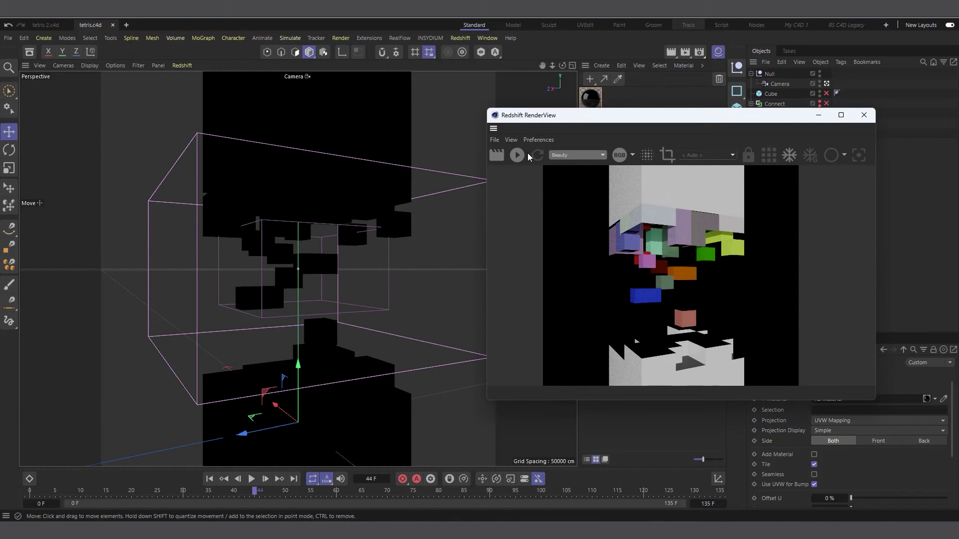
- Start IPR in the Redshift RenderView and drag the RenderView window to a new spot
click(517, 155)
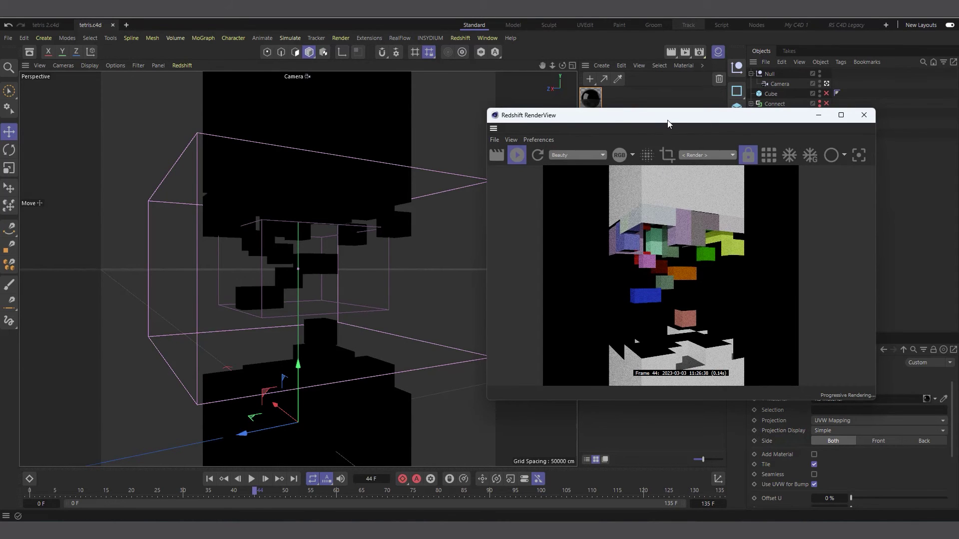
drag(667, 123, 530, 178)
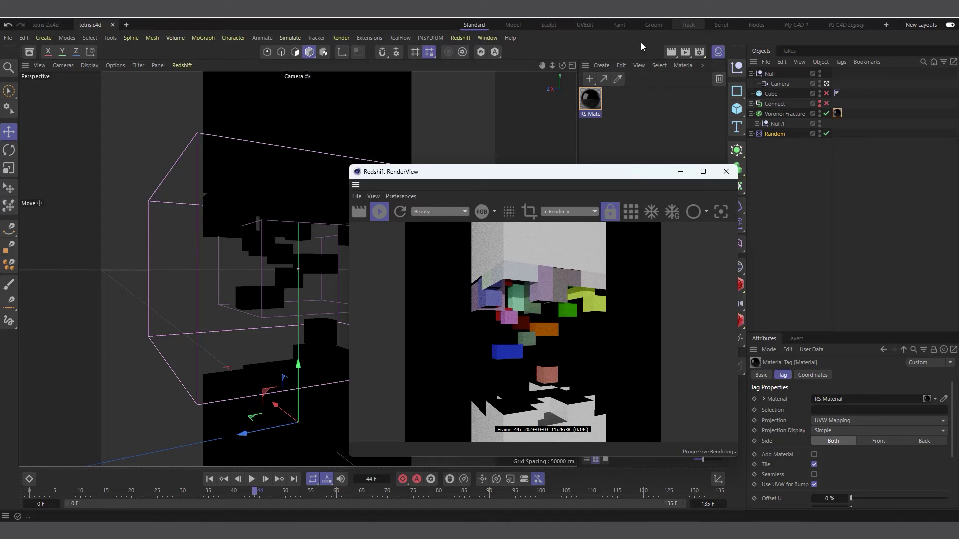
drag(589, 166, 523, 149)
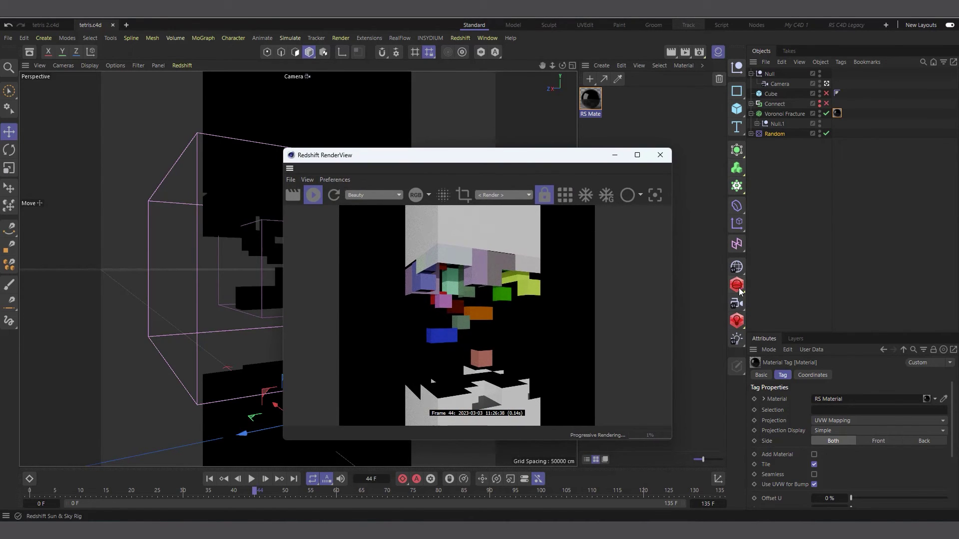
- Add an RS Dome Light, uncheck its Environment Background, and stop the IPR render
click(737, 322)
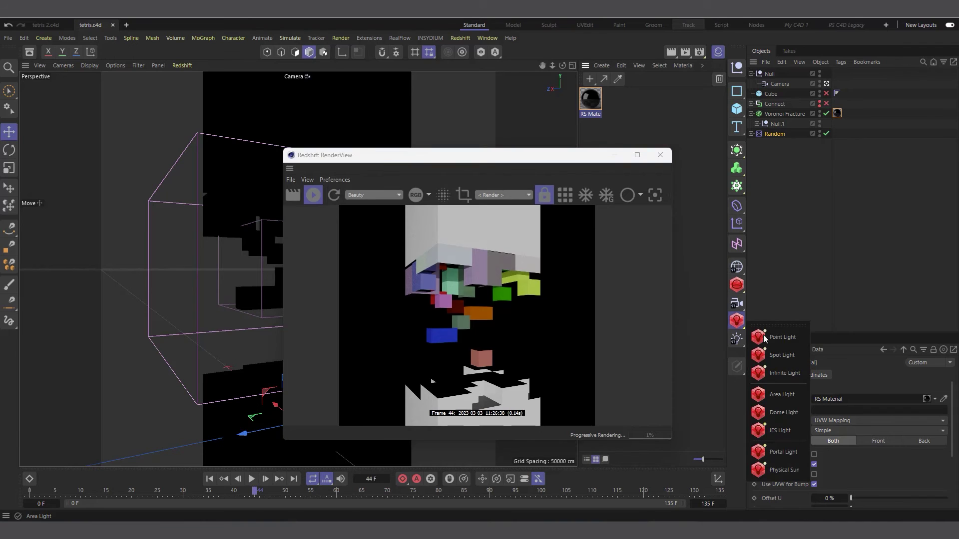
click(782, 410)
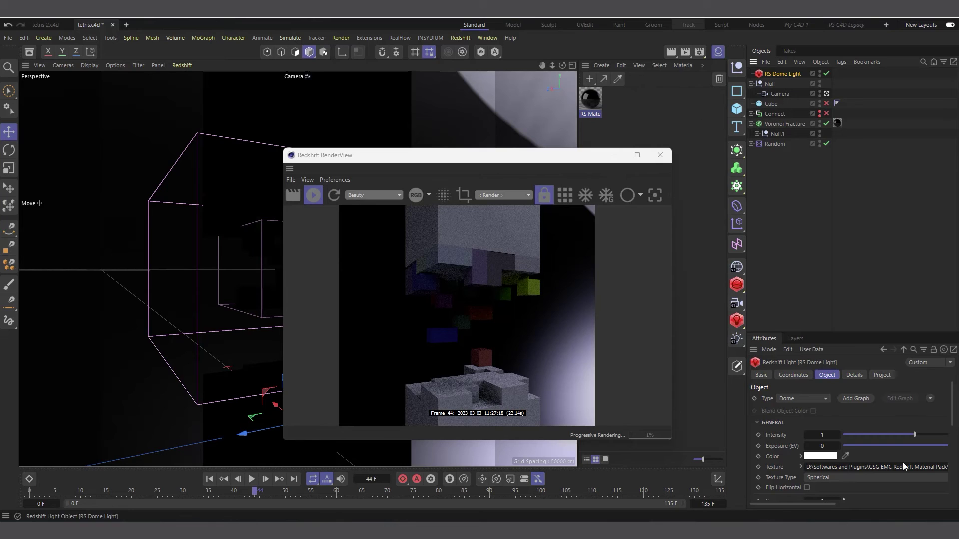
scroll(779, 473, down, 3)
scroll(777, 471, down, 3)
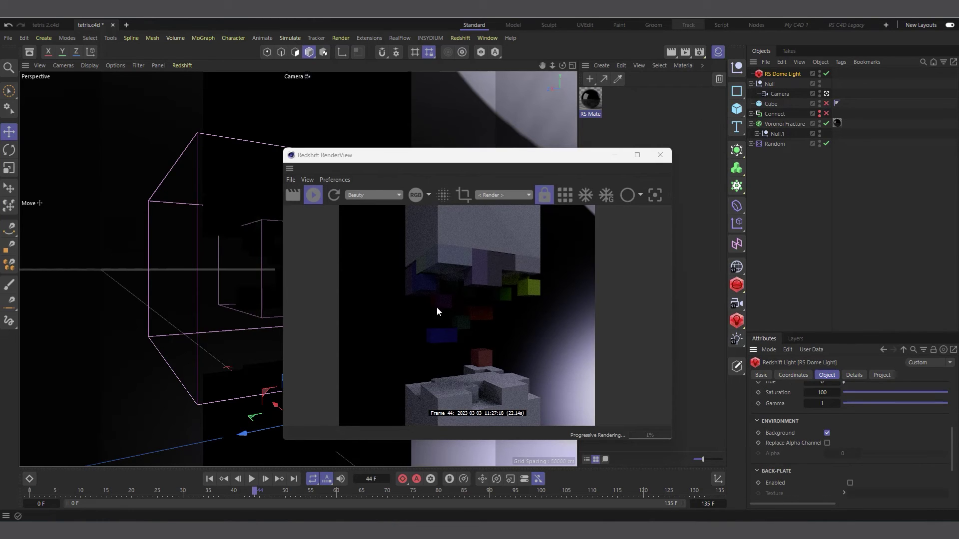
click(826, 434)
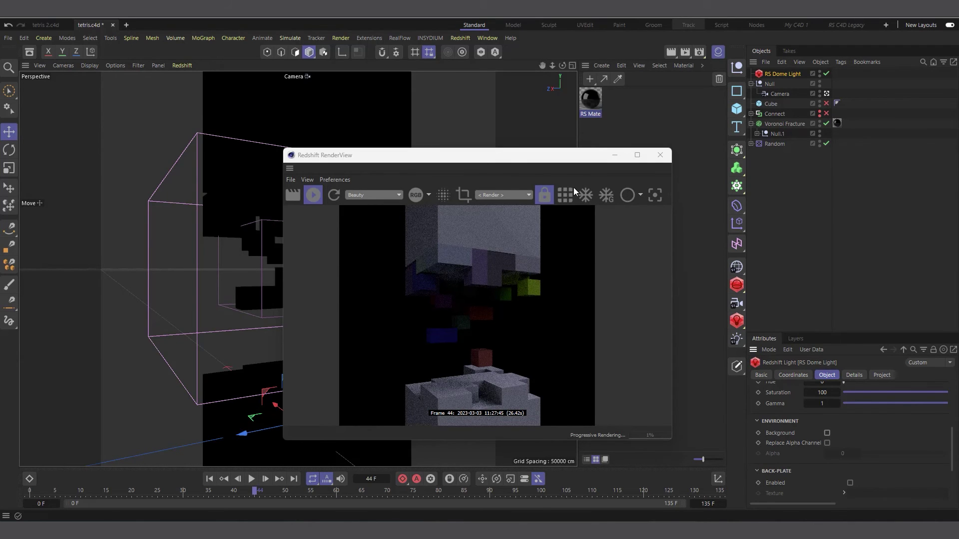
click(306, 201)
- Open RS Material's shader graph and shift the RS Color User Data node left
click(600, 99)
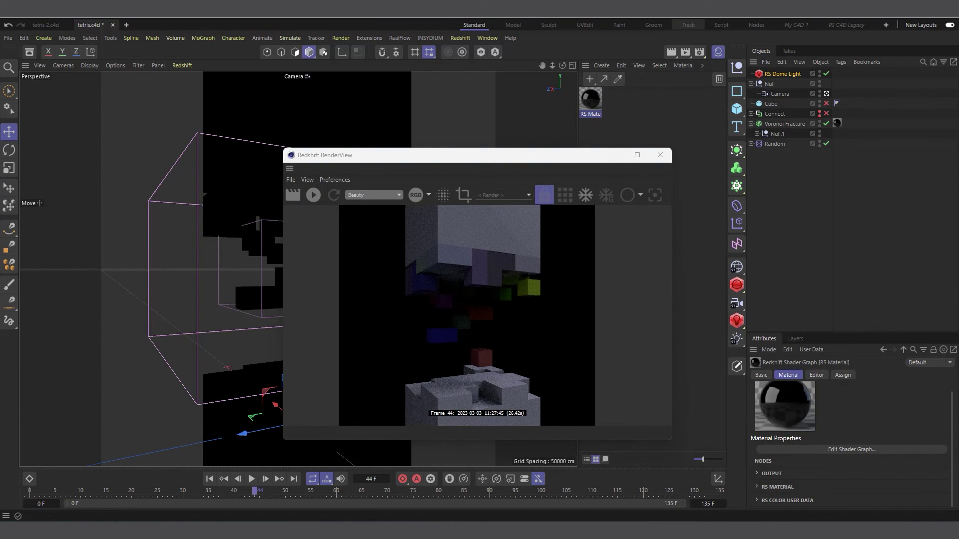
double_click(590, 99)
drag(436, 130, 453, 92)
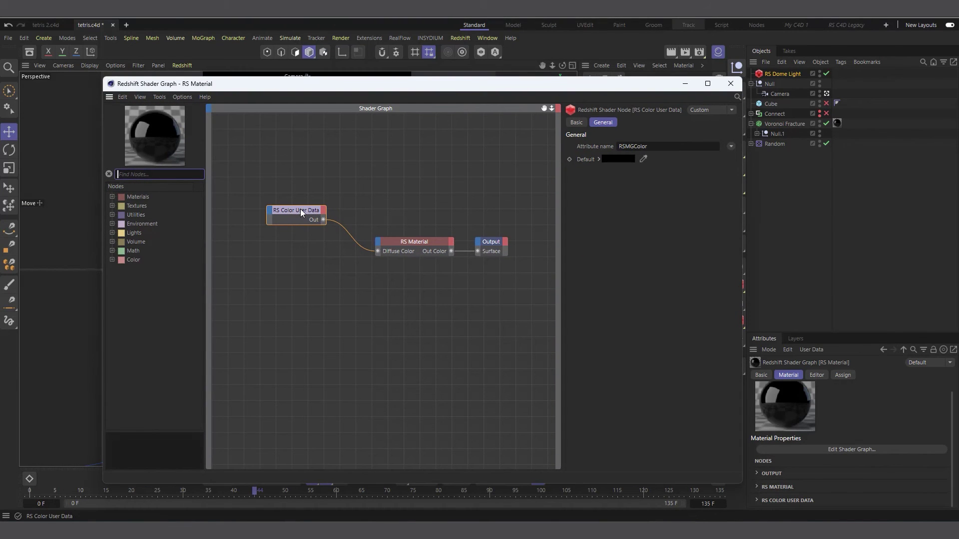
drag(300, 209, 265, 214)
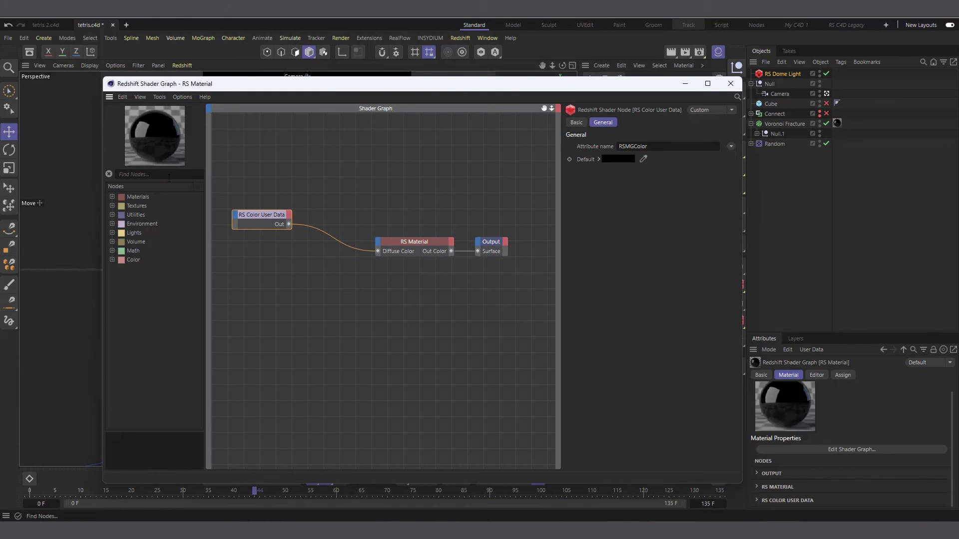
- Add an RS Ramp node found by searching 'ramp' and feed Color User Data into its Input
click(169, 175)
text(ramp)
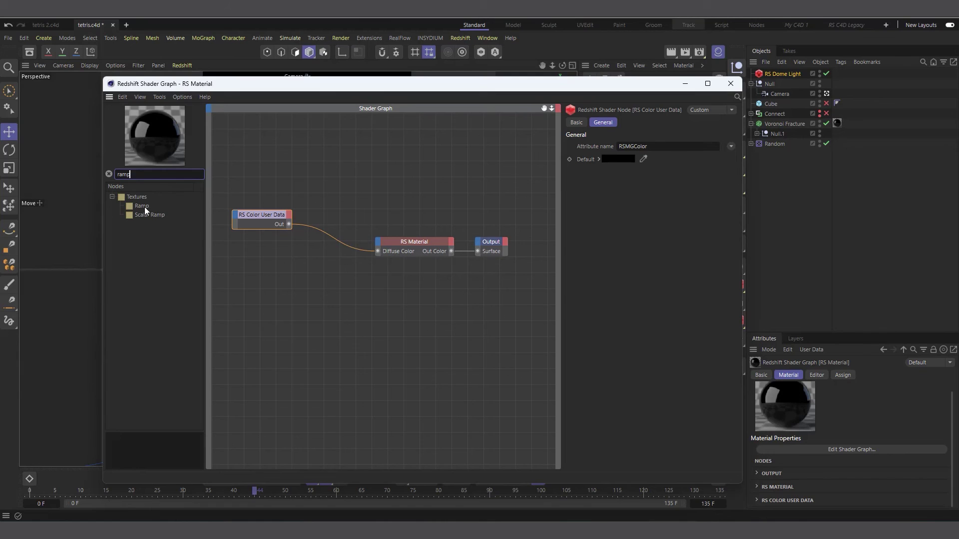
drag(145, 207, 344, 268)
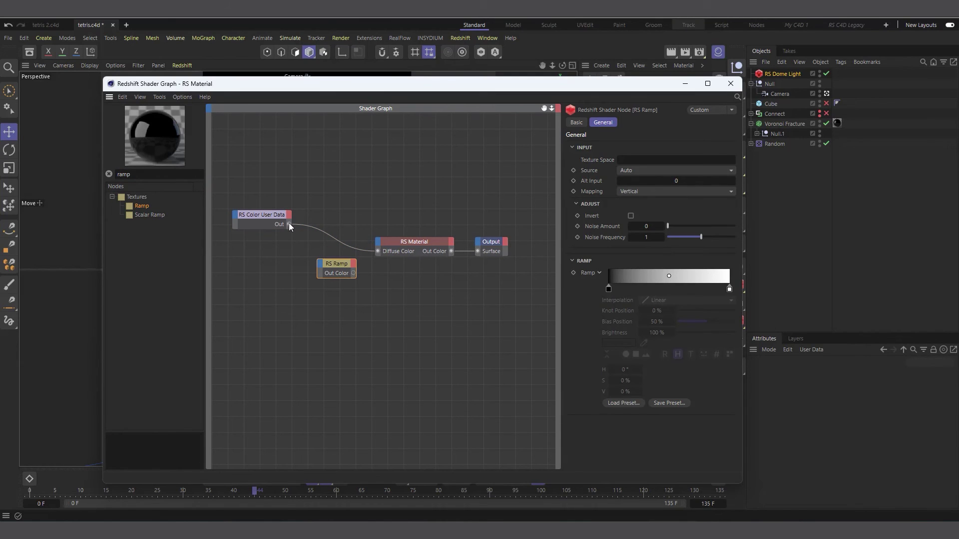
drag(288, 224, 319, 262)
mouse_move(343, 275)
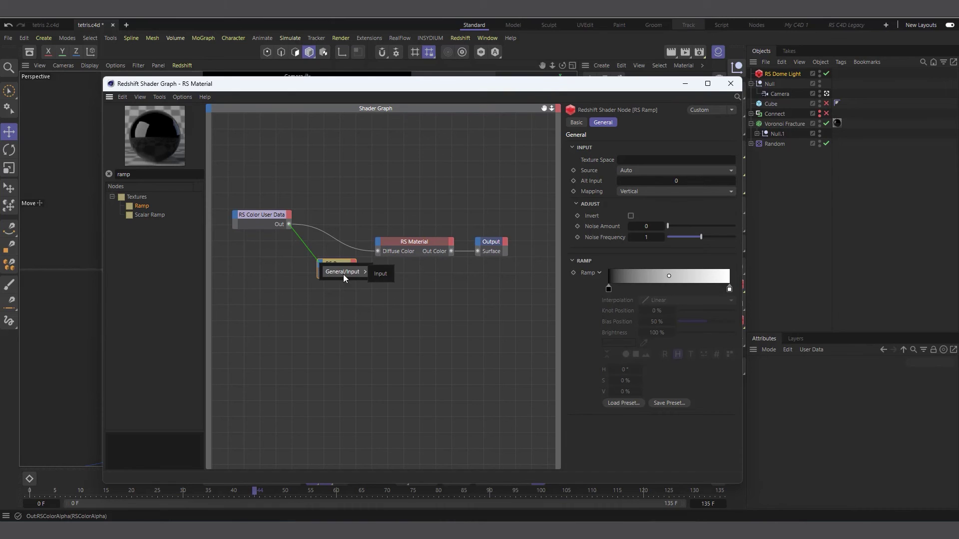
click(378, 274)
drag(345, 259, 378, 252)
drag(452, 92, 416, 239)
drag(496, 157, 635, 82)
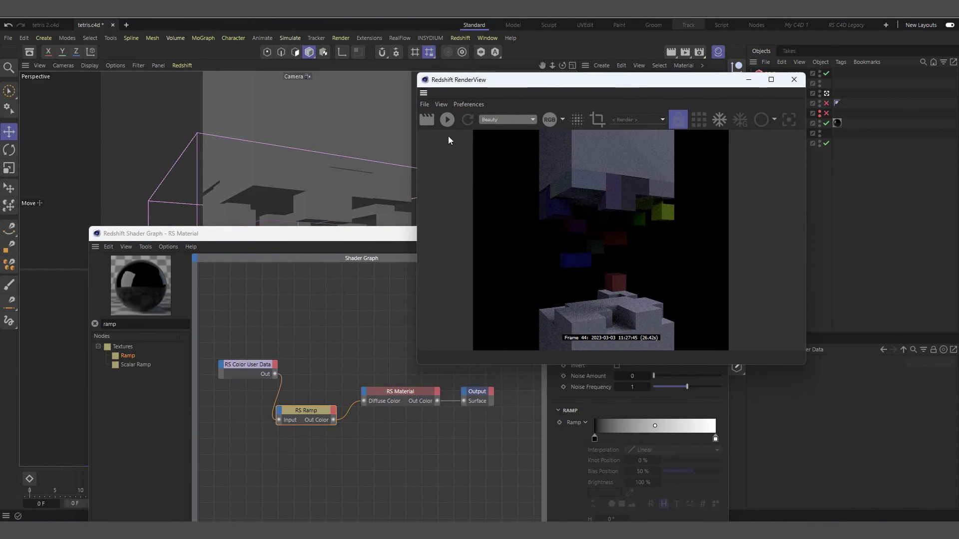
- Restart IPR, add and reposition a knot on the ramp gradient, and save tetris.c4d
click(447, 119)
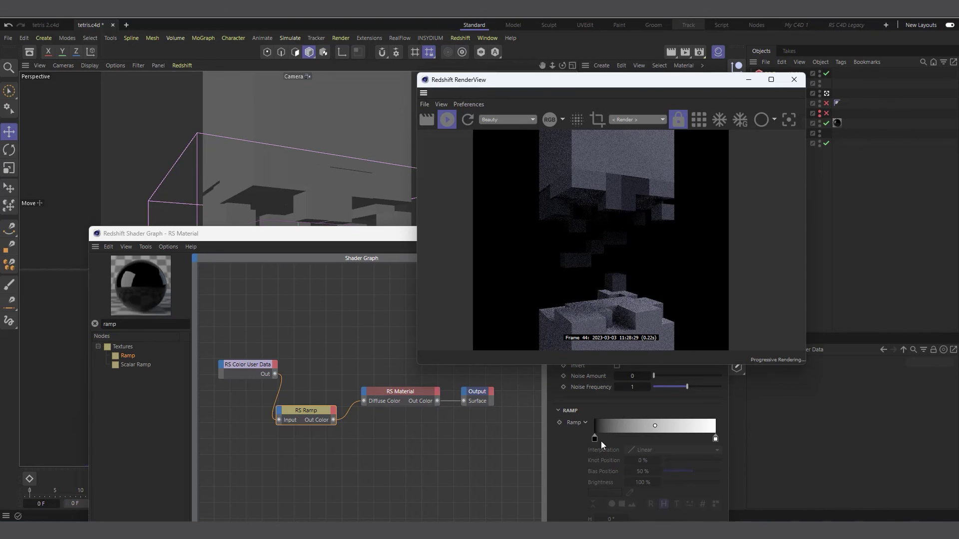
click(625, 439)
drag(666, 434, 607, 445)
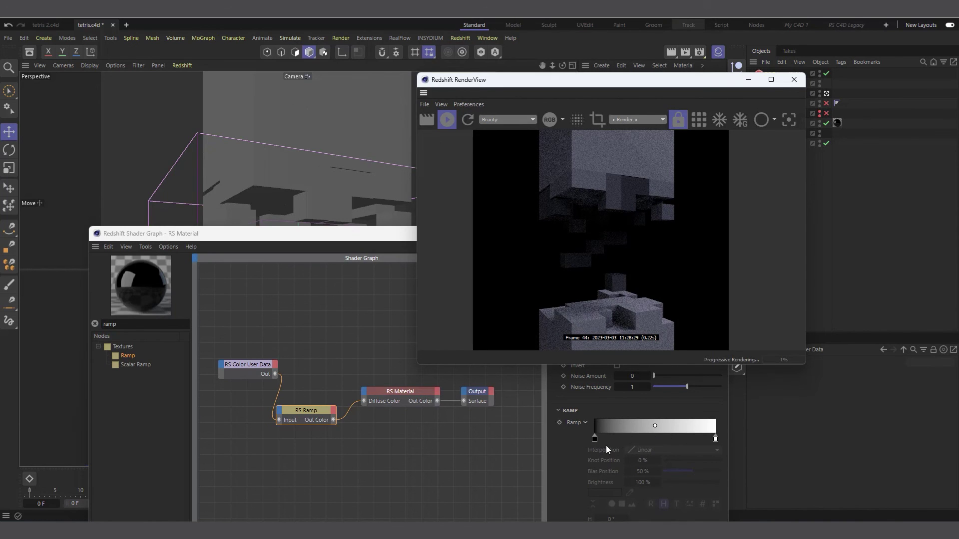
click(11, 38)
click(33, 162)
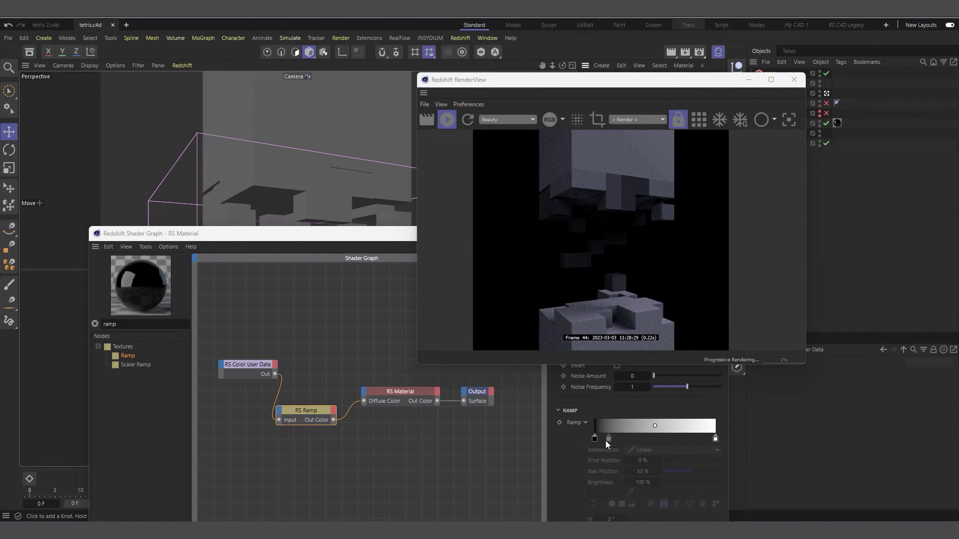
- Turn the ramp's black start knot green with 100% saturation via its H/S/V values
click(594, 441)
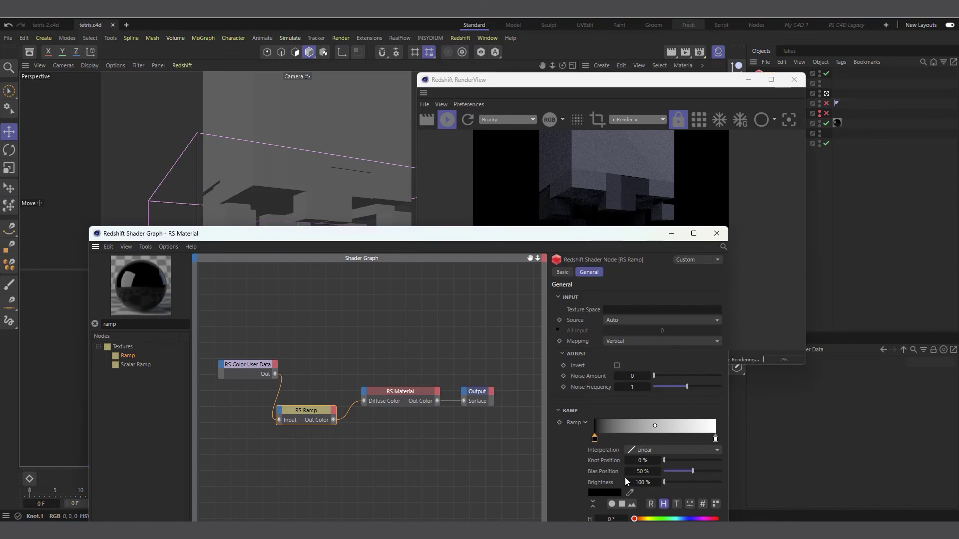
click(643, 520)
drag(499, 235, 425, 173)
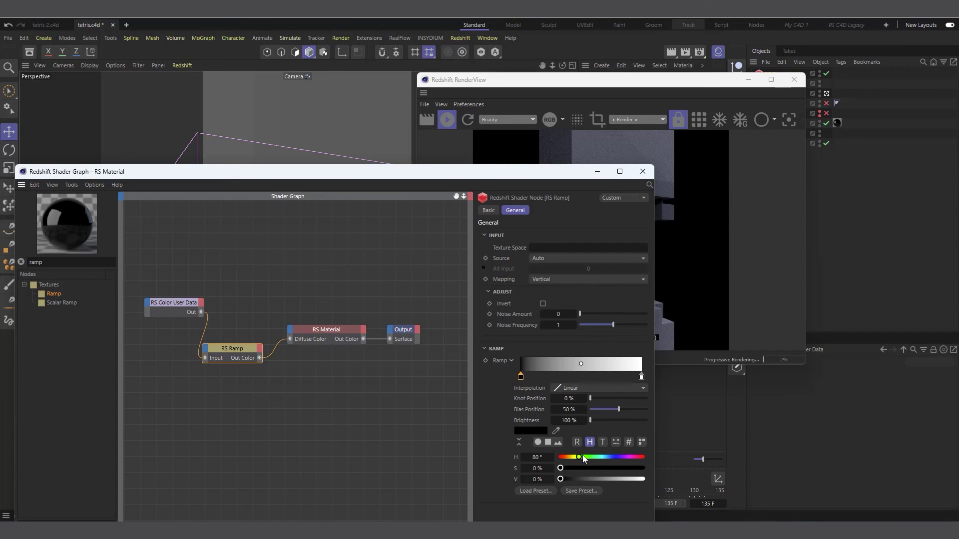
click(584, 457)
drag(625, 466, 645, 466)
click(624, 479)
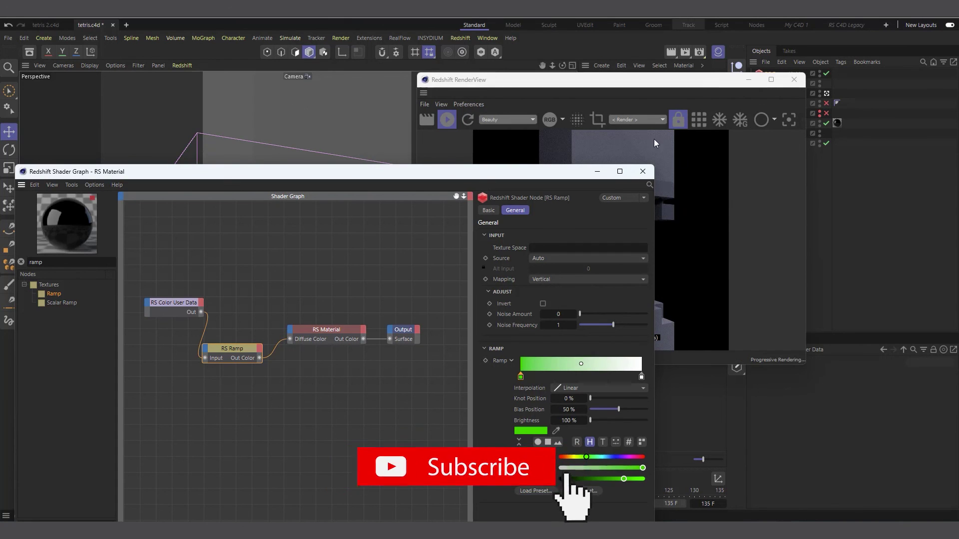
drag(634, 86, 674, 79)
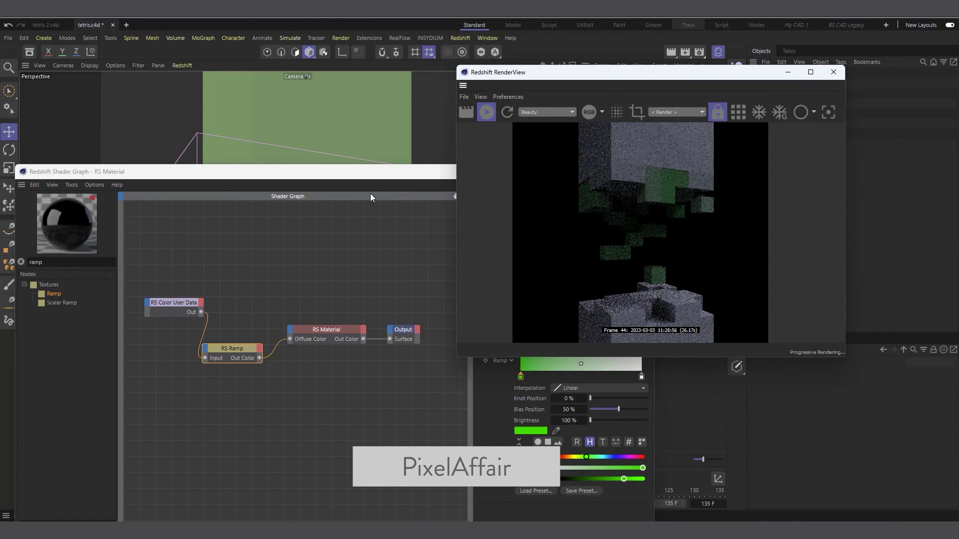
drag(361, 176, 296, 142)
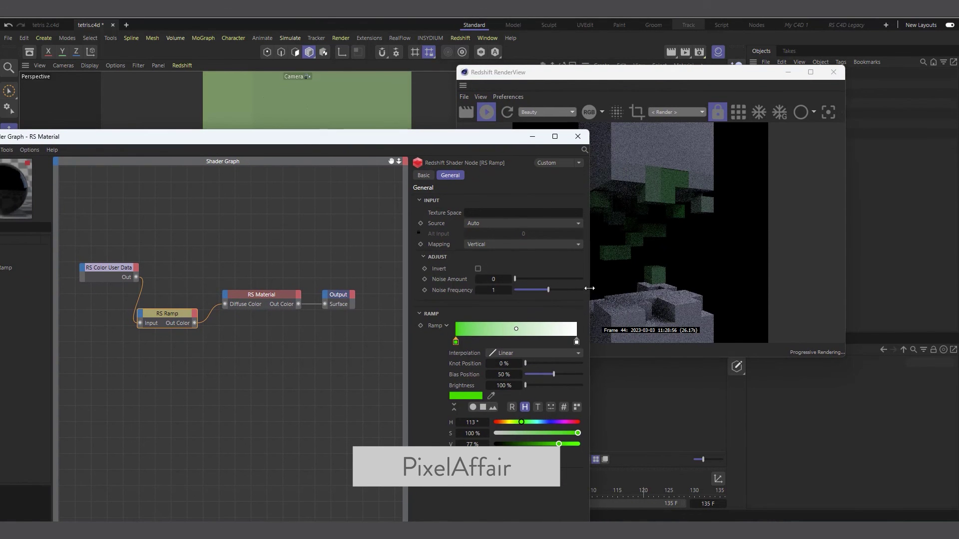
drag(589, 289, 436, 268)
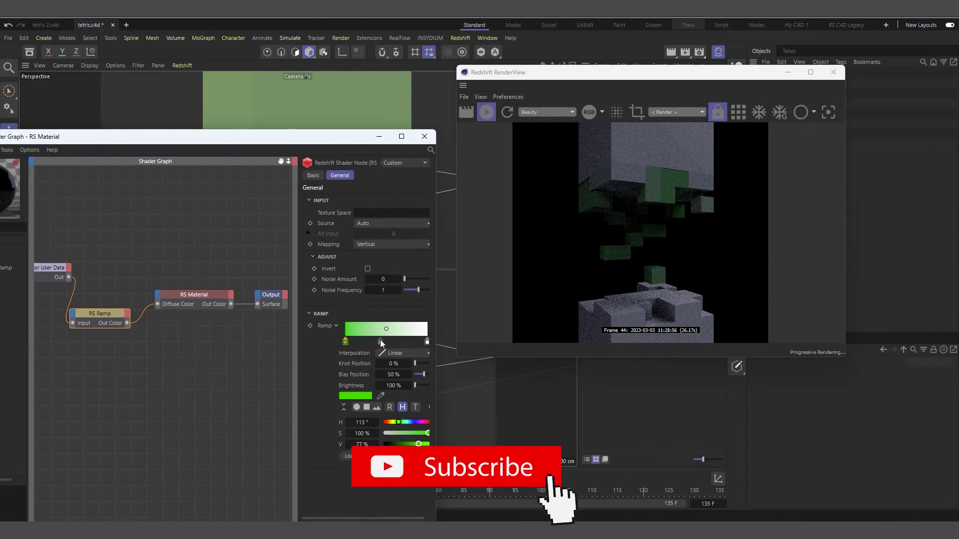
- Add a ramp knot at about 30% and set it to H 41°, S 100% orange
click(376, 340)
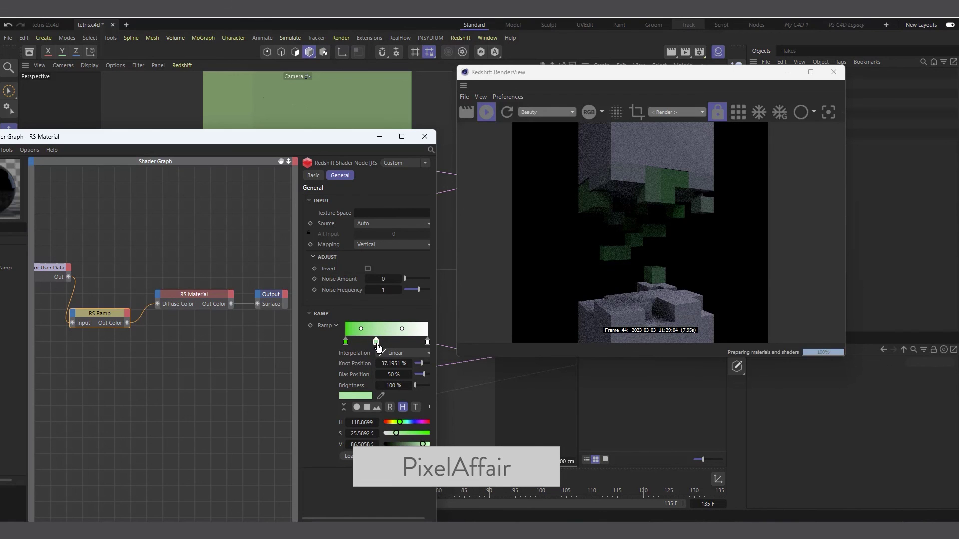
drag(376, 341, 370, 345)
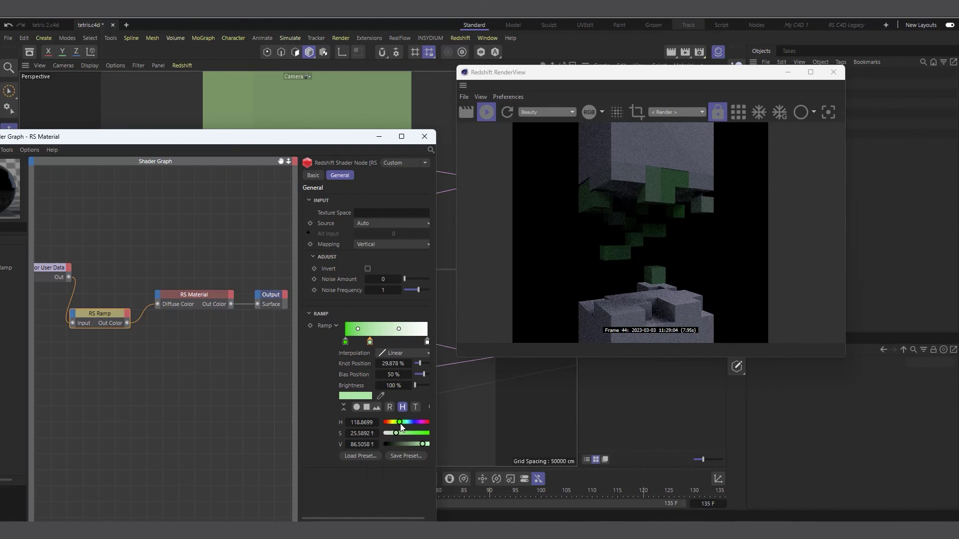
click(391, 422)
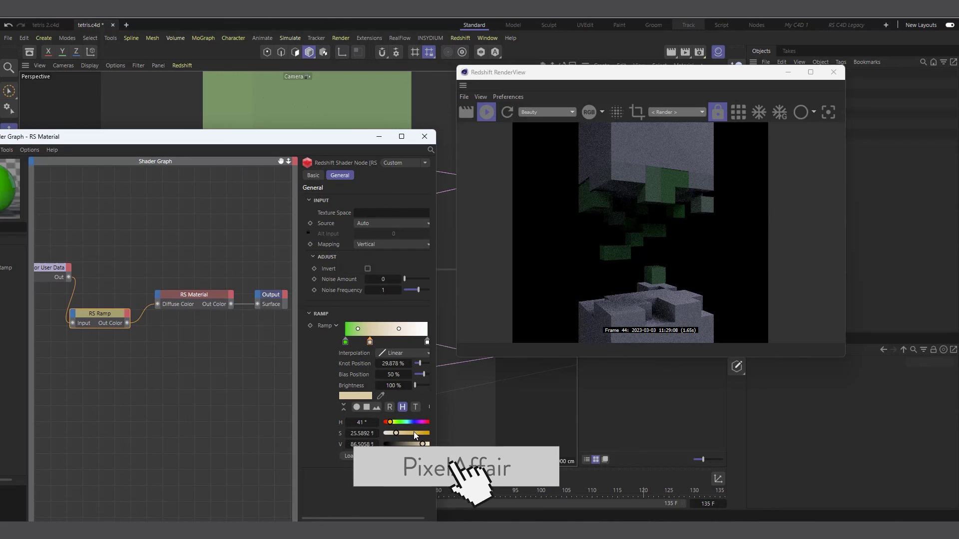
click(432, 434)
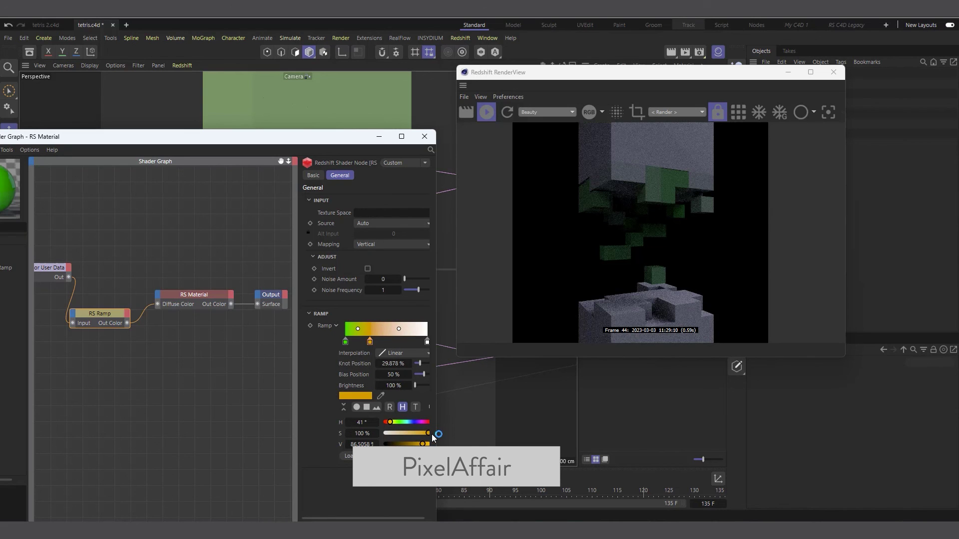